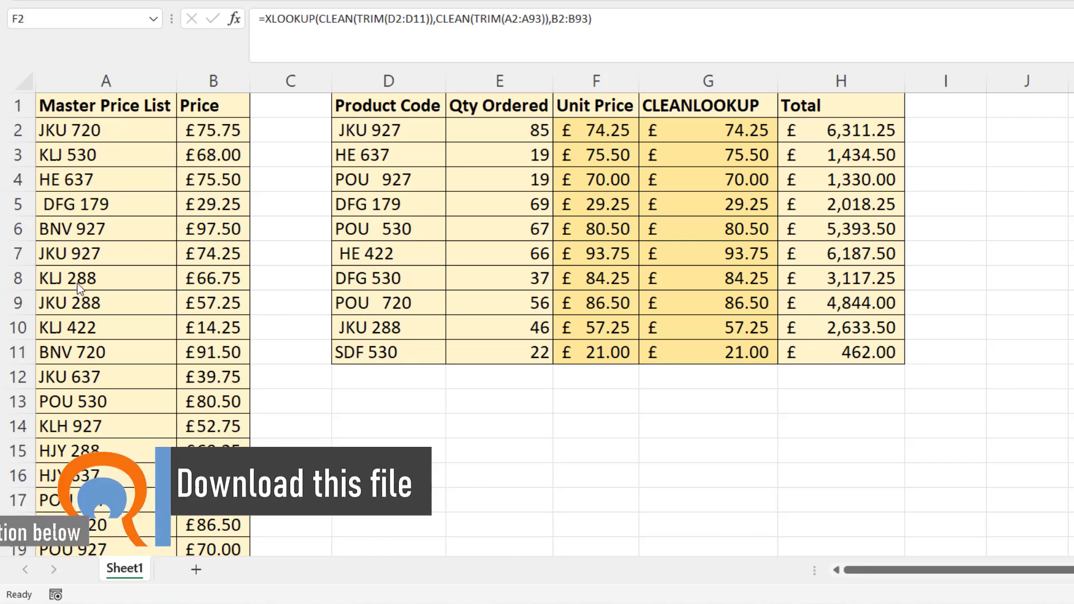
Review the existing Unit Price formula in F2 and the CLEANLOOKUP formula in G2.
double_click(606, 133)
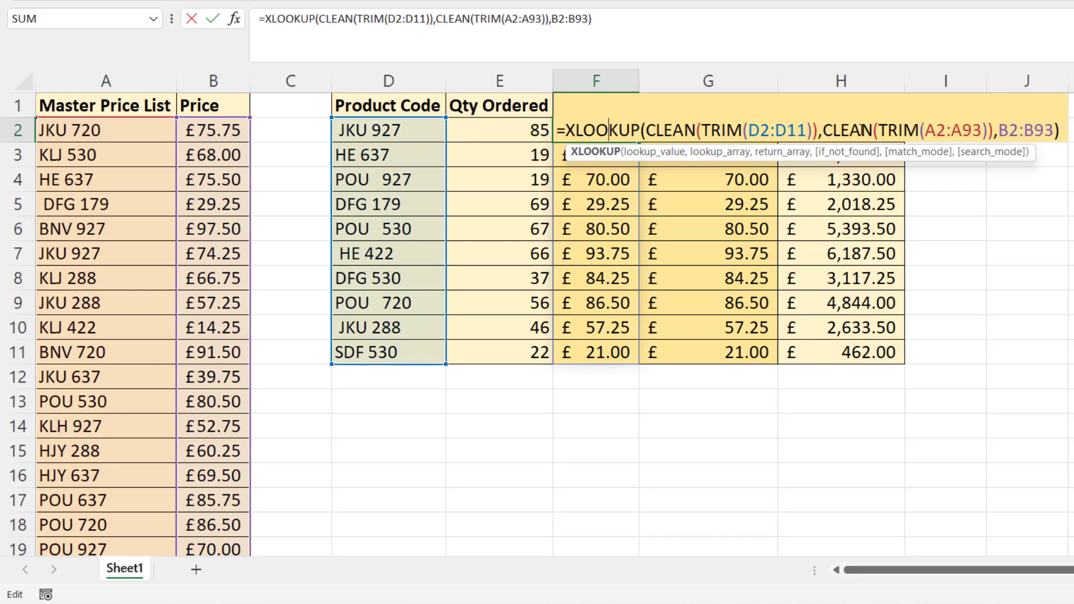
key("Return")
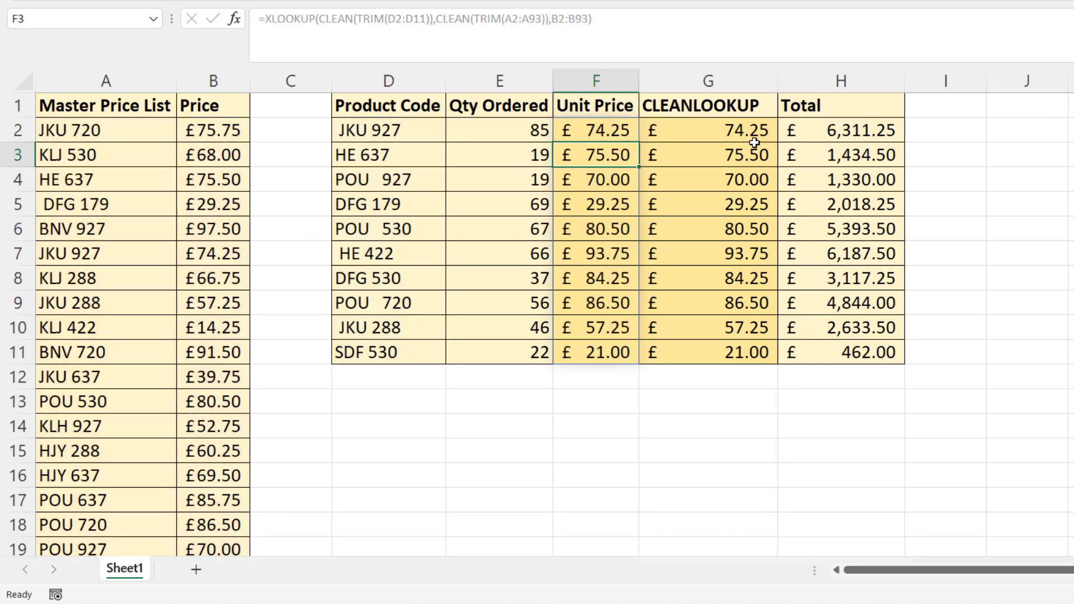
double_click(725, 127)
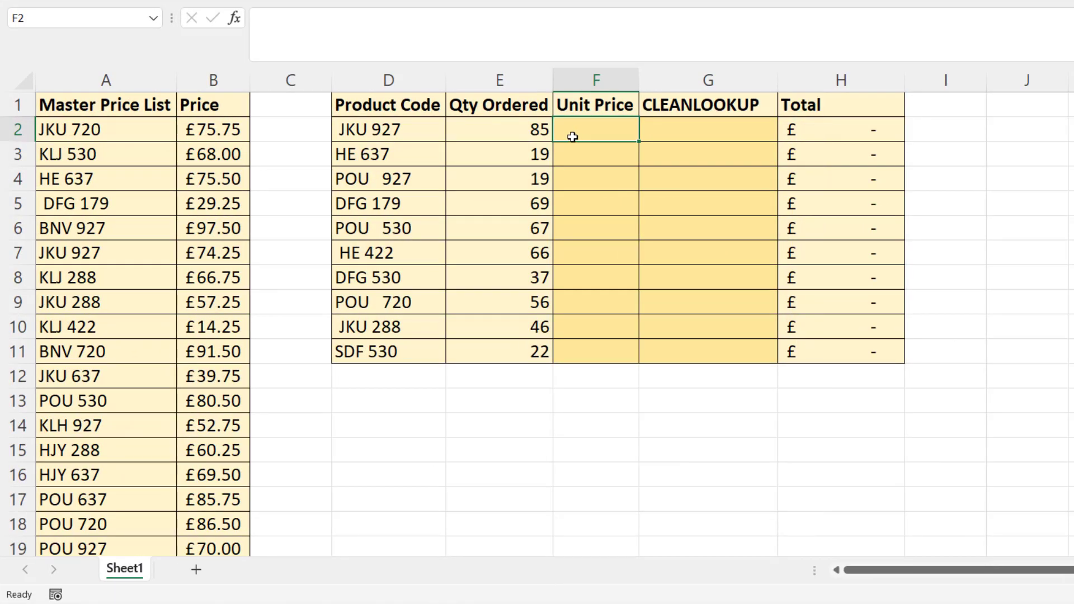
Enter =XLOOKUP(D2:D11, A2:A93, B2:B93) in F2 to fetch prices from the master list.
type("=x")
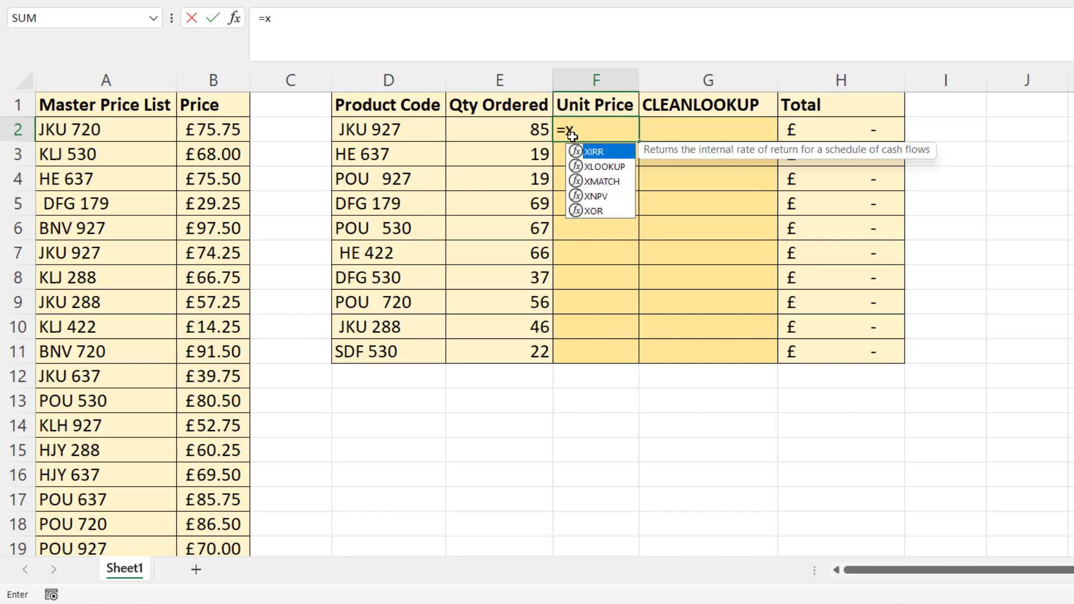
double_click(604, 166)
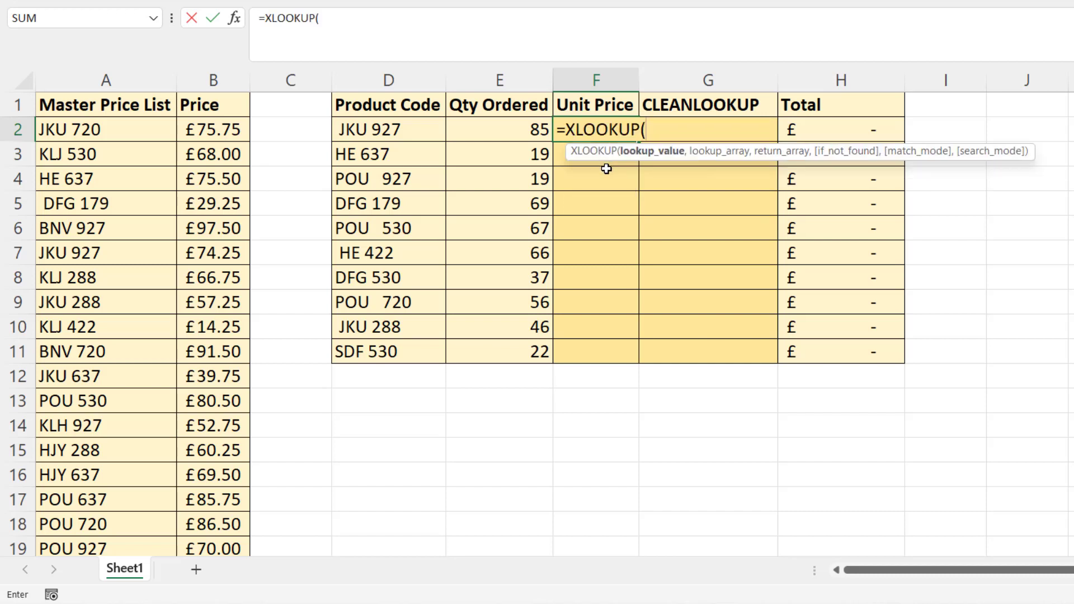
left_click_drag(397, 129, 397, 345)
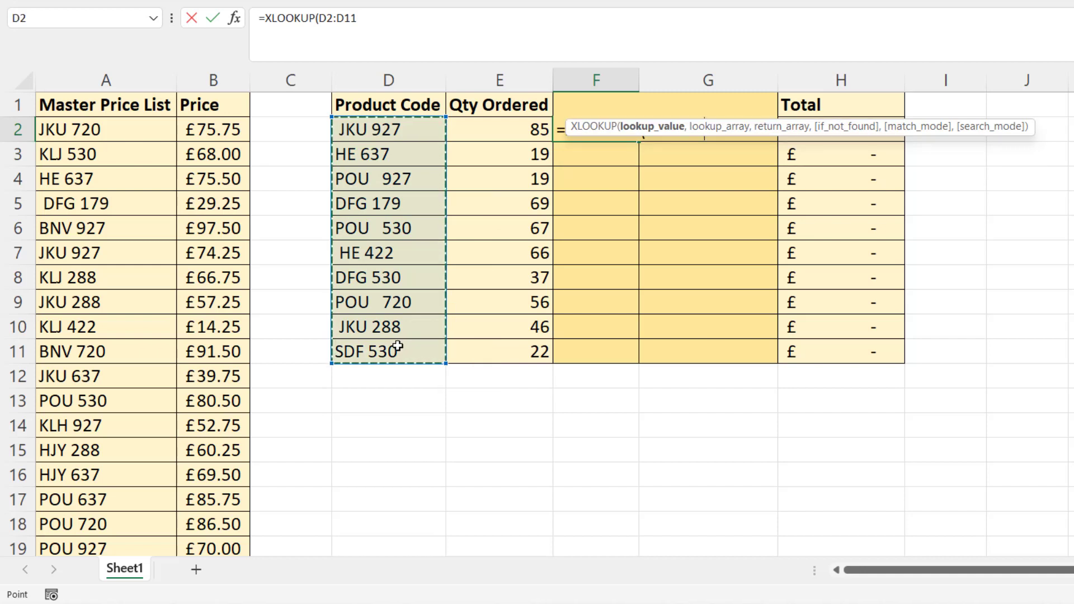
type(",")
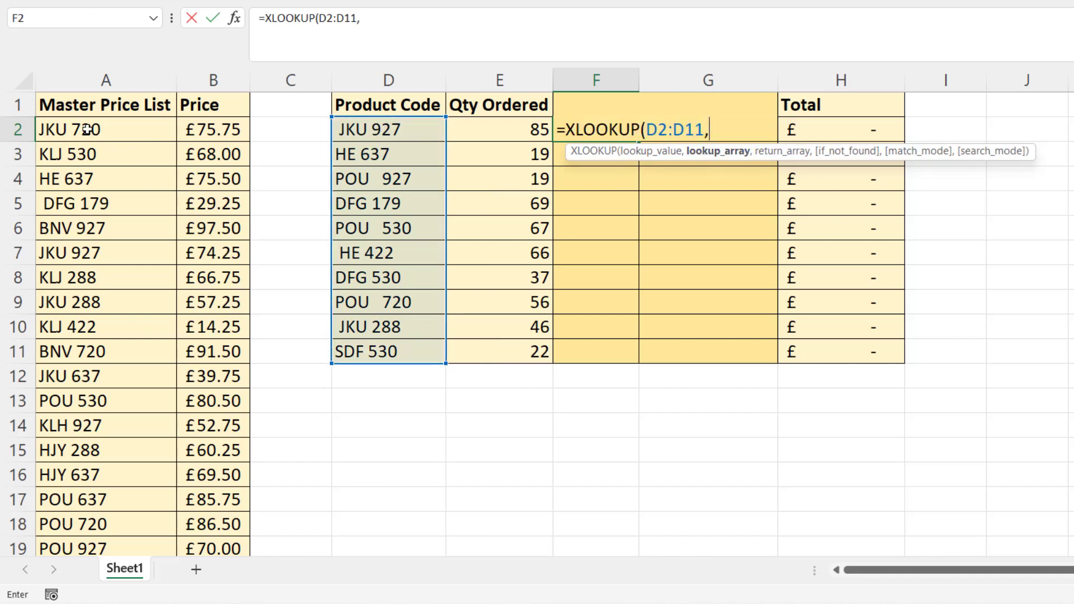
left_click(116, 131)
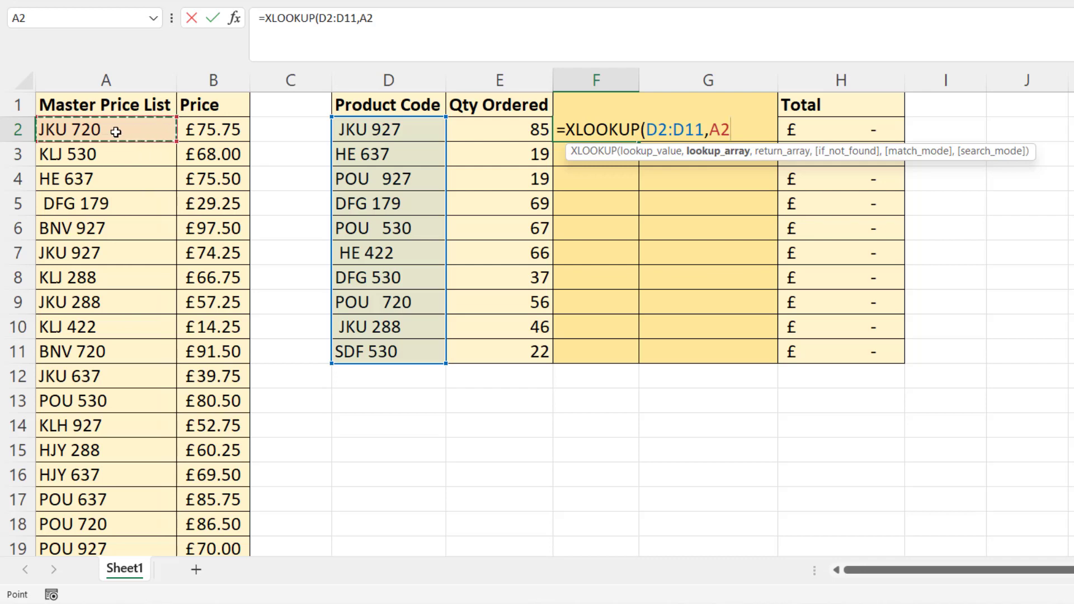
key("ctrl+shift+Down")
key("ctrl+BackSpace")
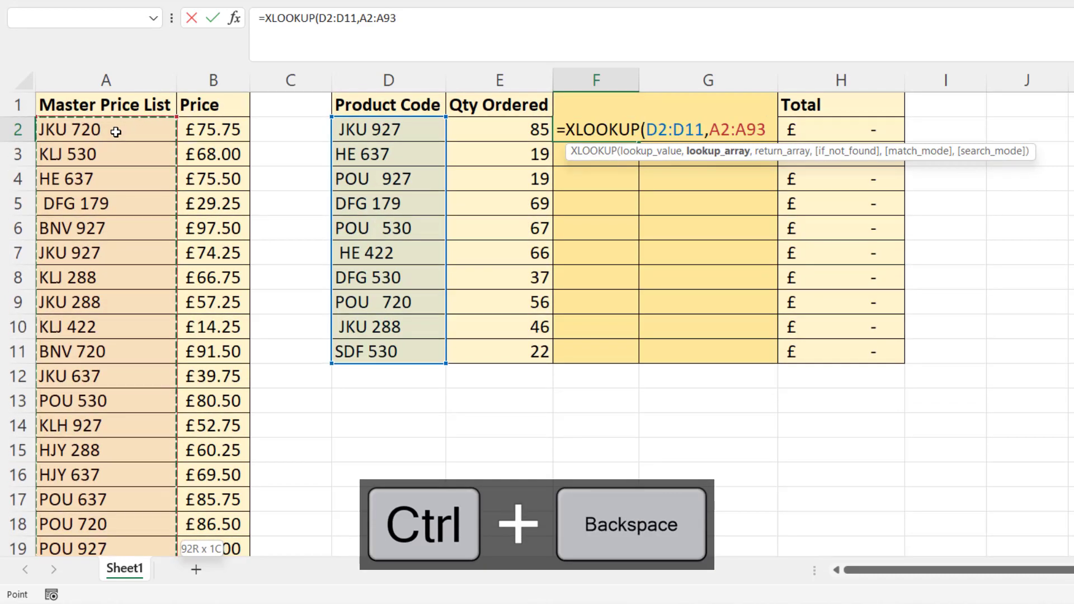
type(",")
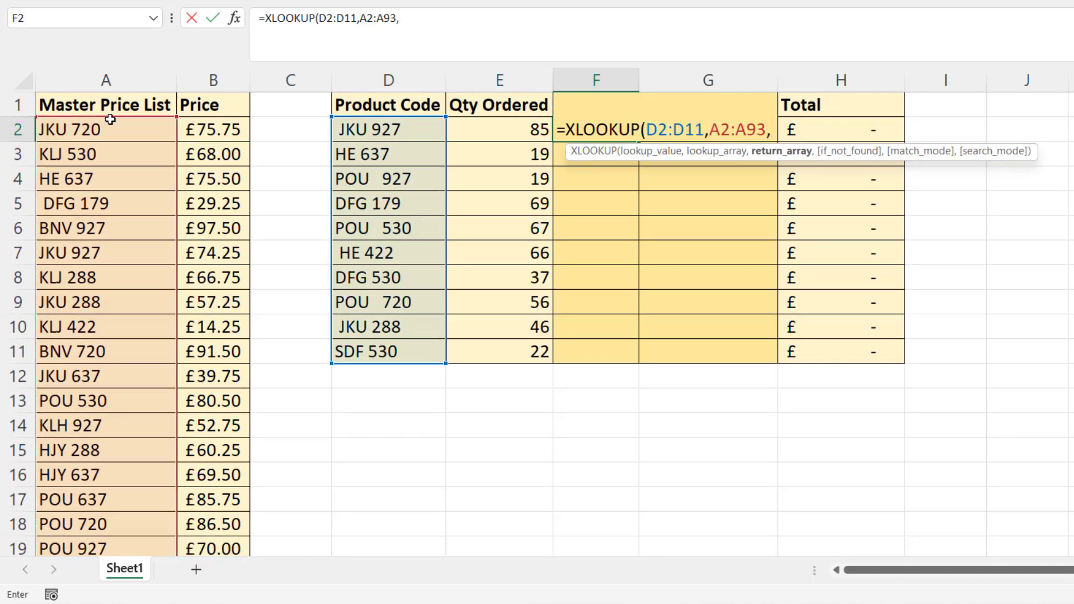
left_click(192, 130)
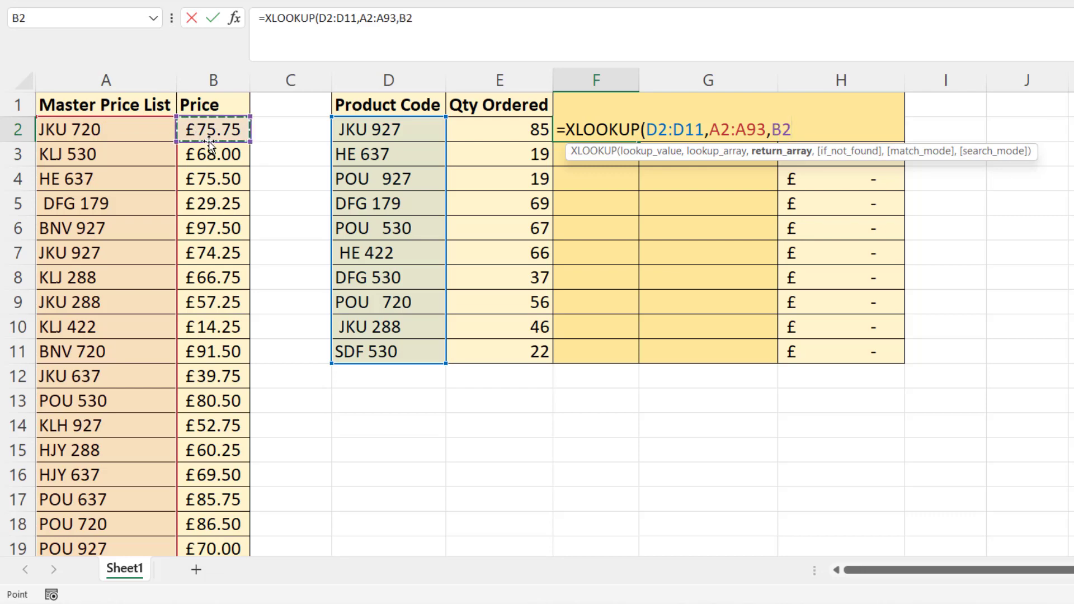
key("ctrl+shift+Down")
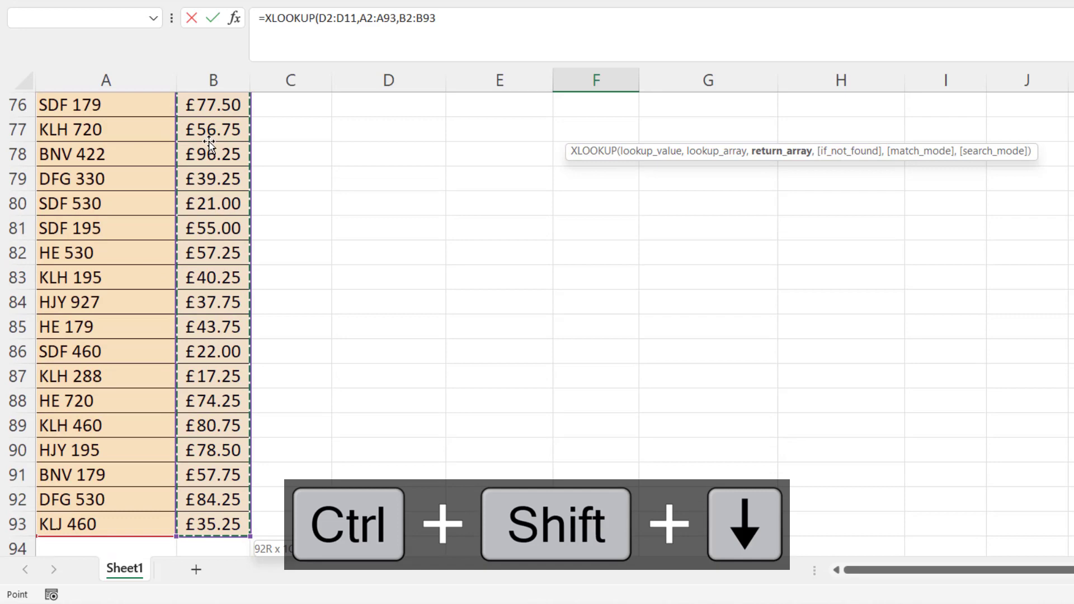
key("ctrl+BackSpace")
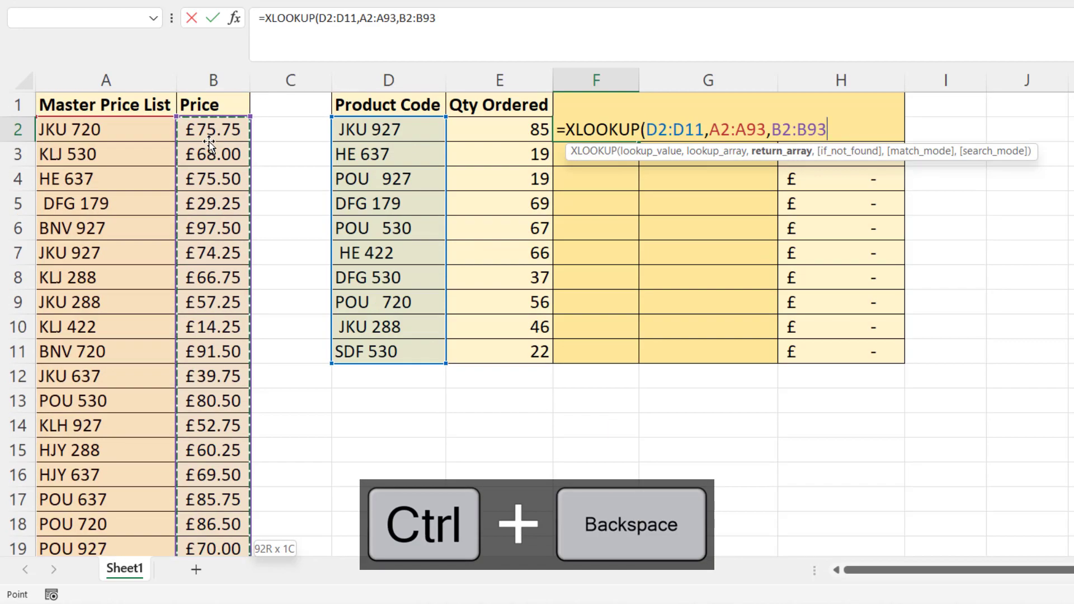
type(")")
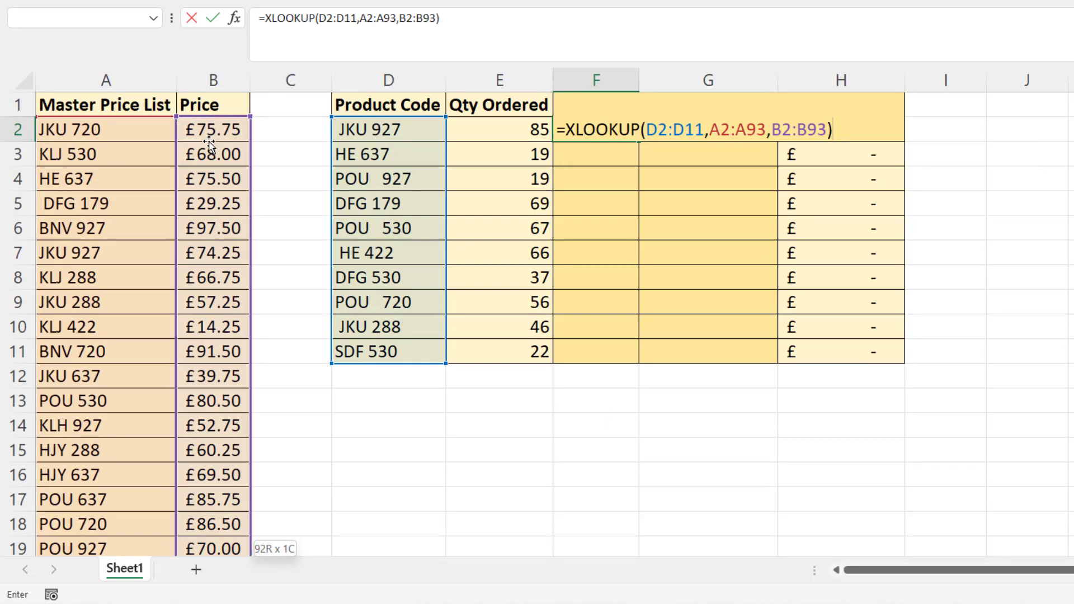
key("Return")
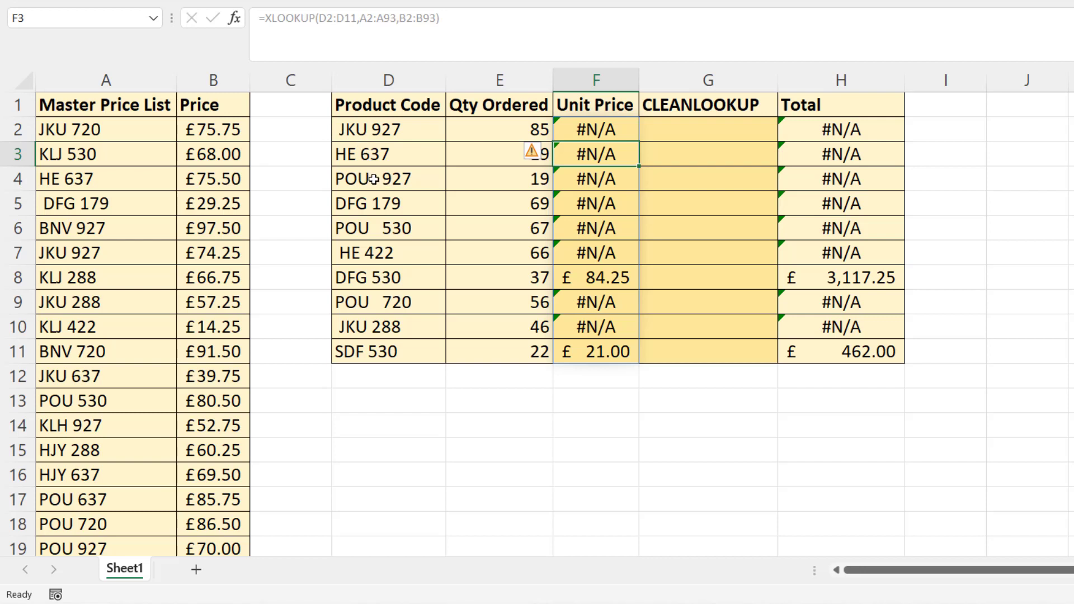
Wrap the product codes D2:D11 in F2's XLOOKUP with TRIM.
double_click(611, 132)
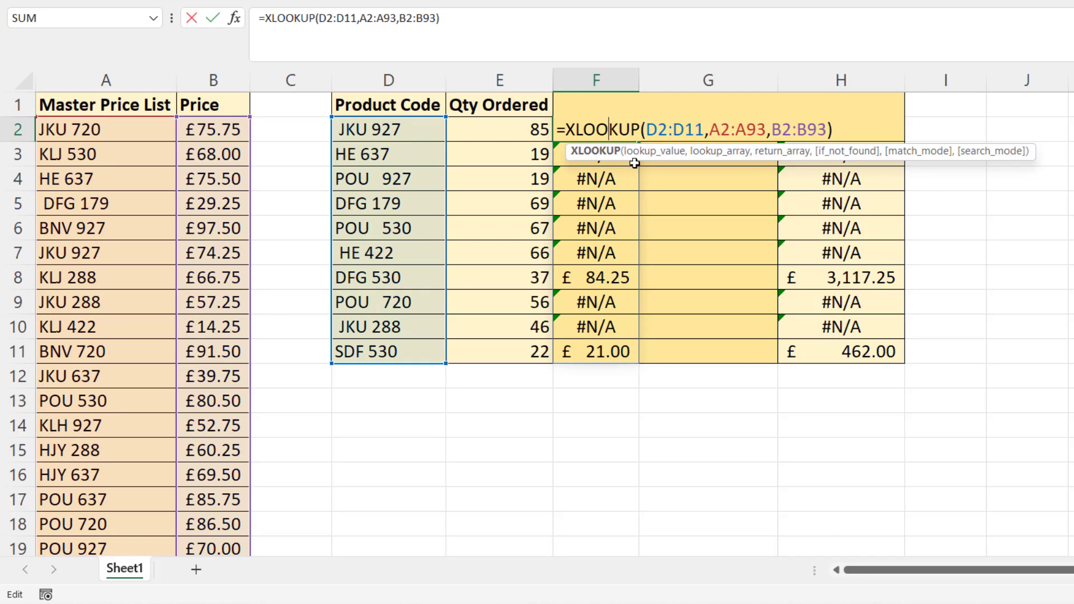
left_click(650, 131)
type("ti")
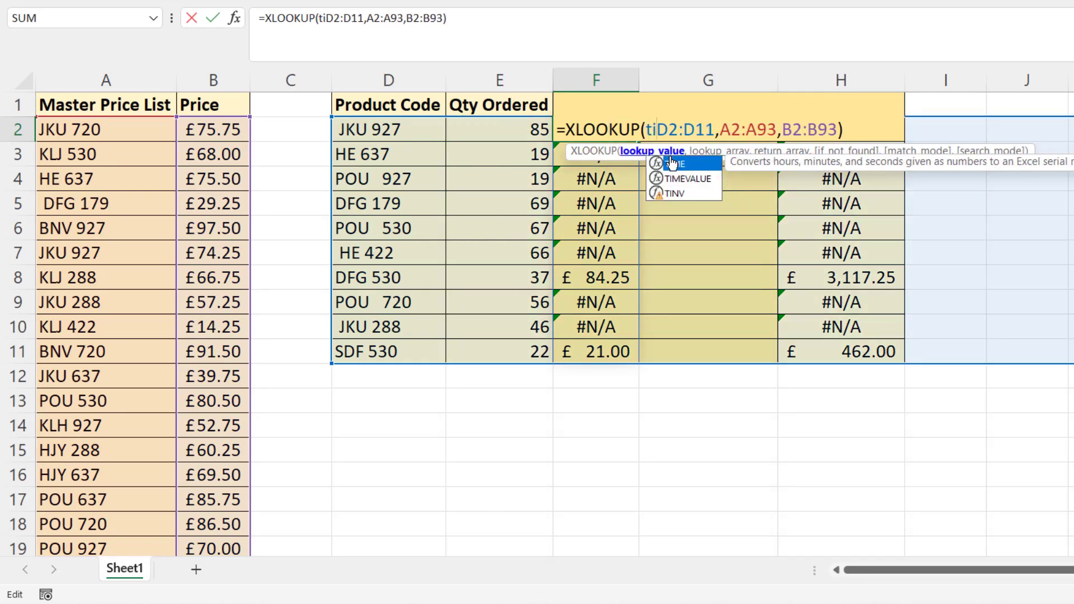
key("BackSpace")
type("r")
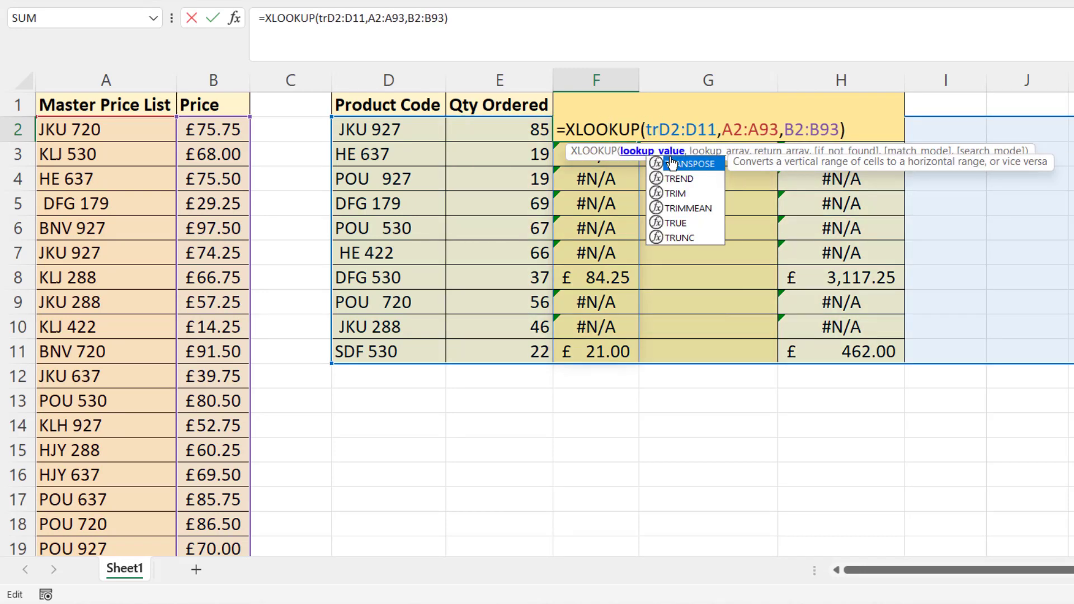
type("im")
double_click(672, 163)
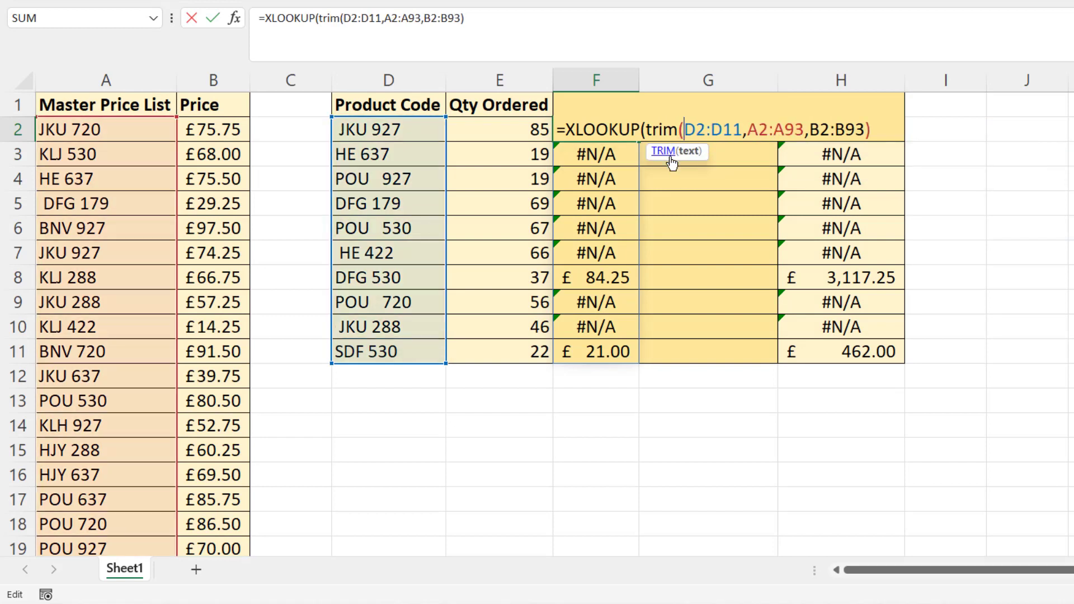
left_click(743, 130)
type(")")
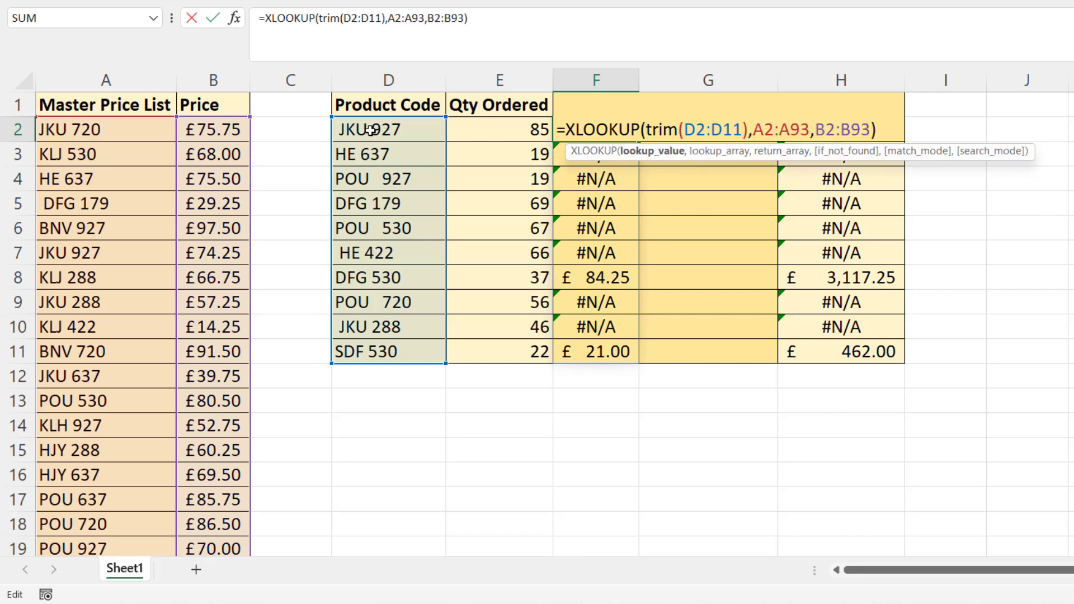
Wrap the master codes A2:A93 in TRIM as well and commit the formula.
left_click(754, 129)
type("trim")
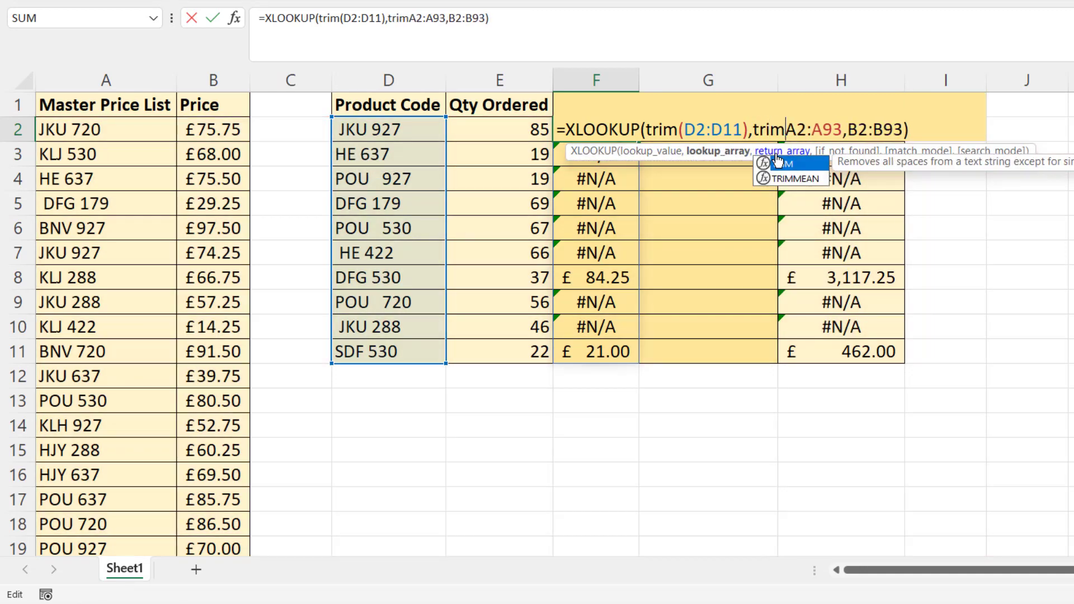
type("(")
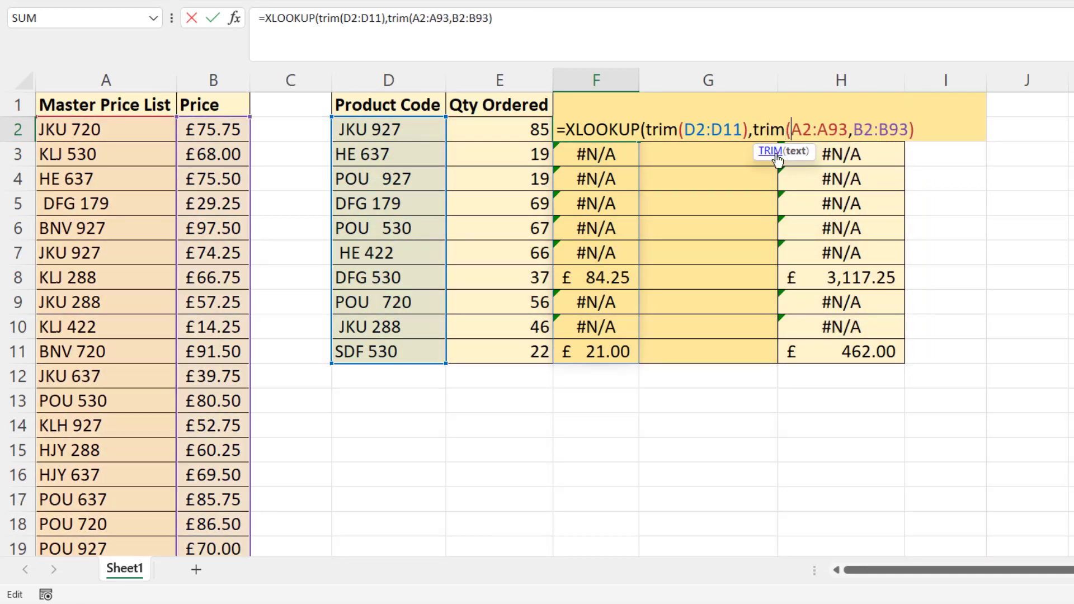
left_click(848, 129)
type(")")
key("Return")
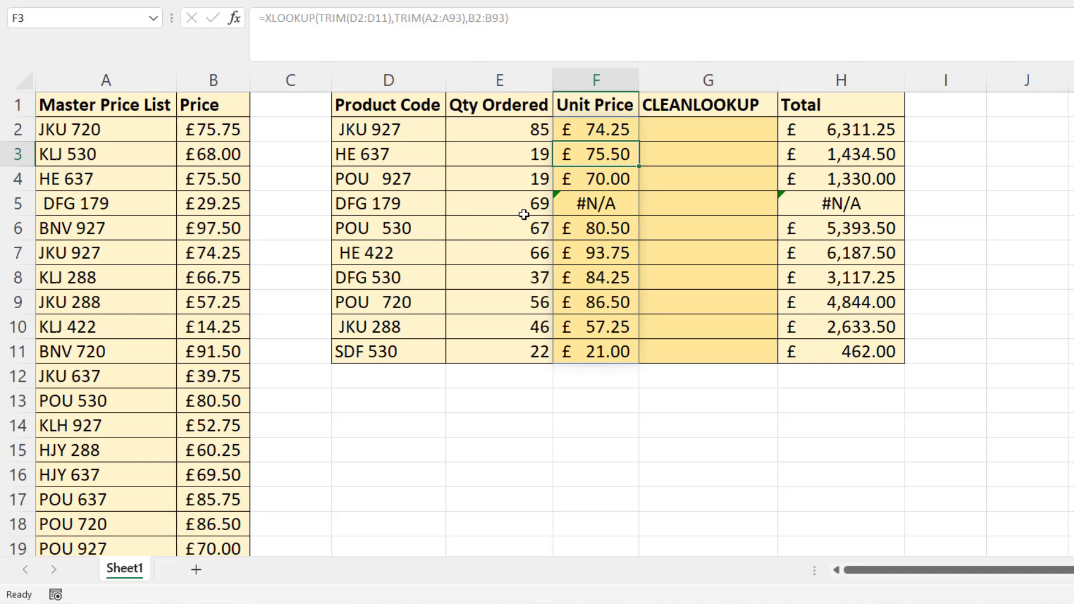
Wrap TRIM(D2:D11) and TRIM(A2:A93) in F2's lookup each with CLEAN.
double_click(627, 124)
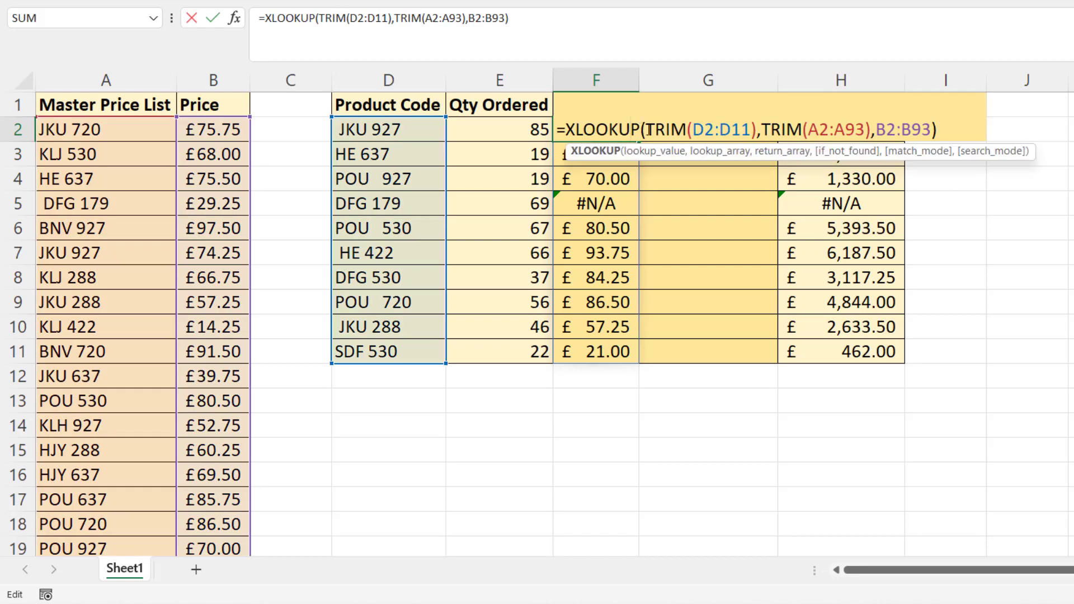
left_click(643, 130)
type("clea")
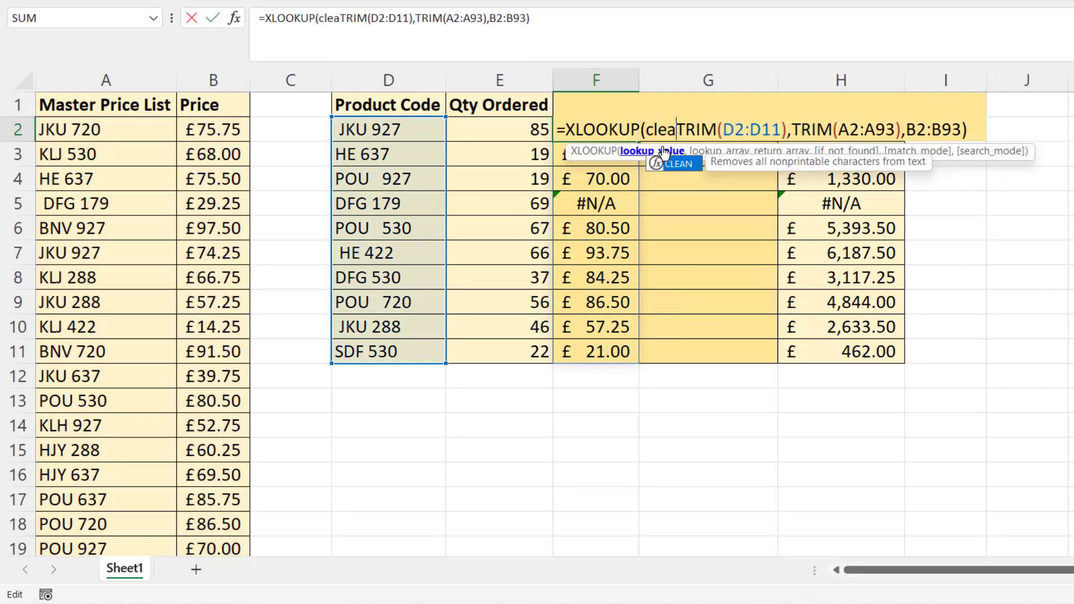
type("n(")
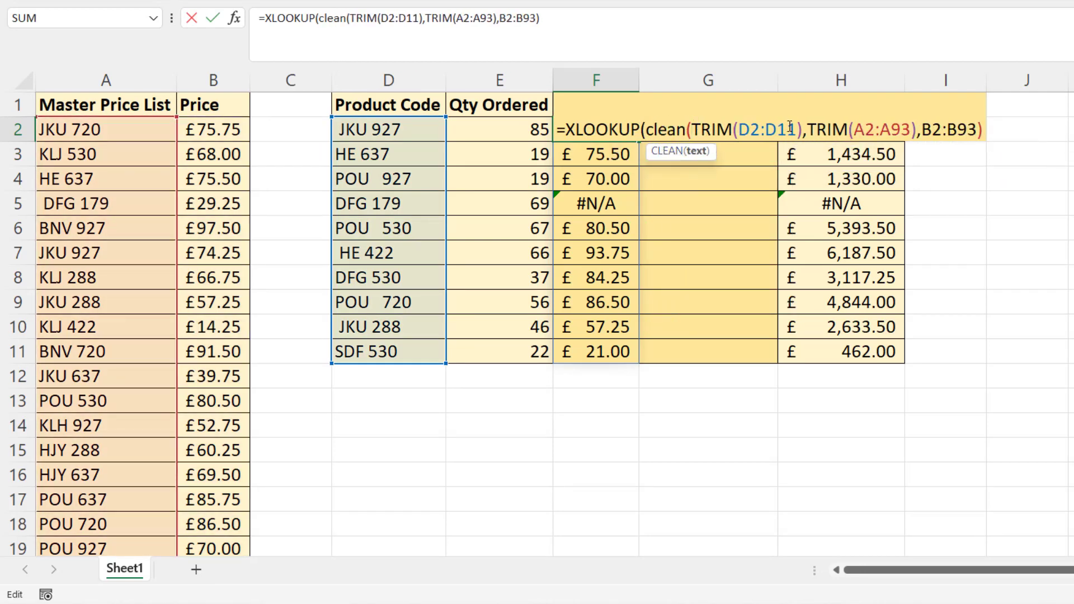
left_click(802, 129)
type(")")
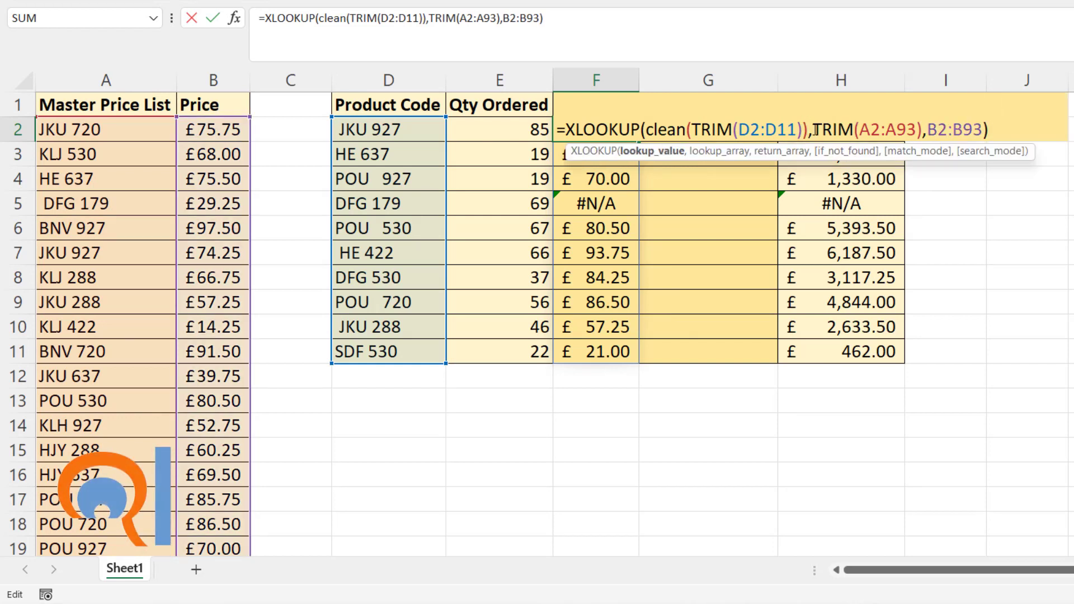
left_click(816, 130)
type("clean(")
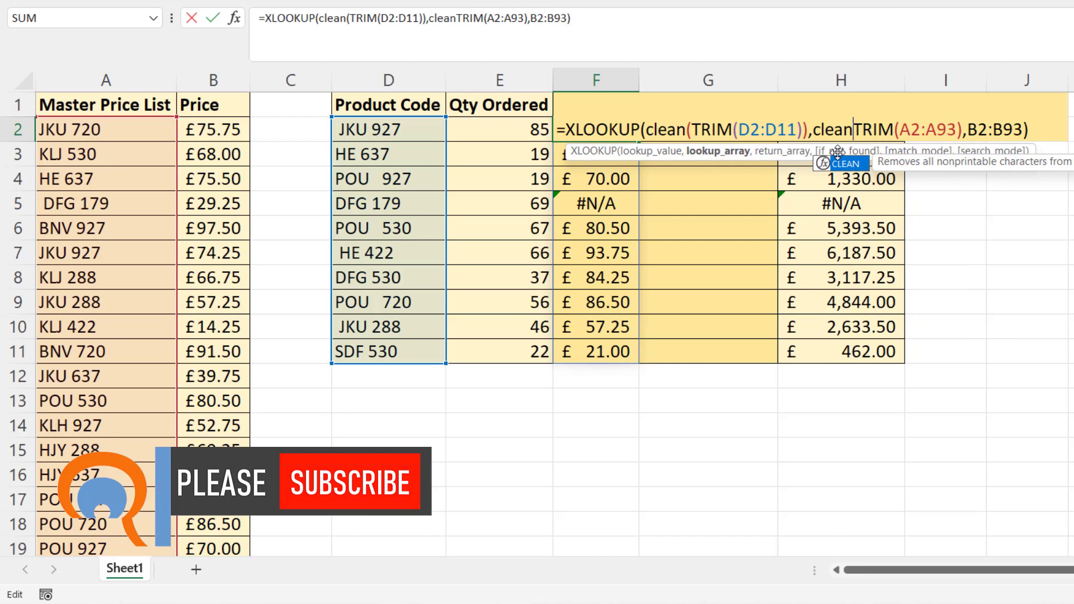
left_click(972, 130)
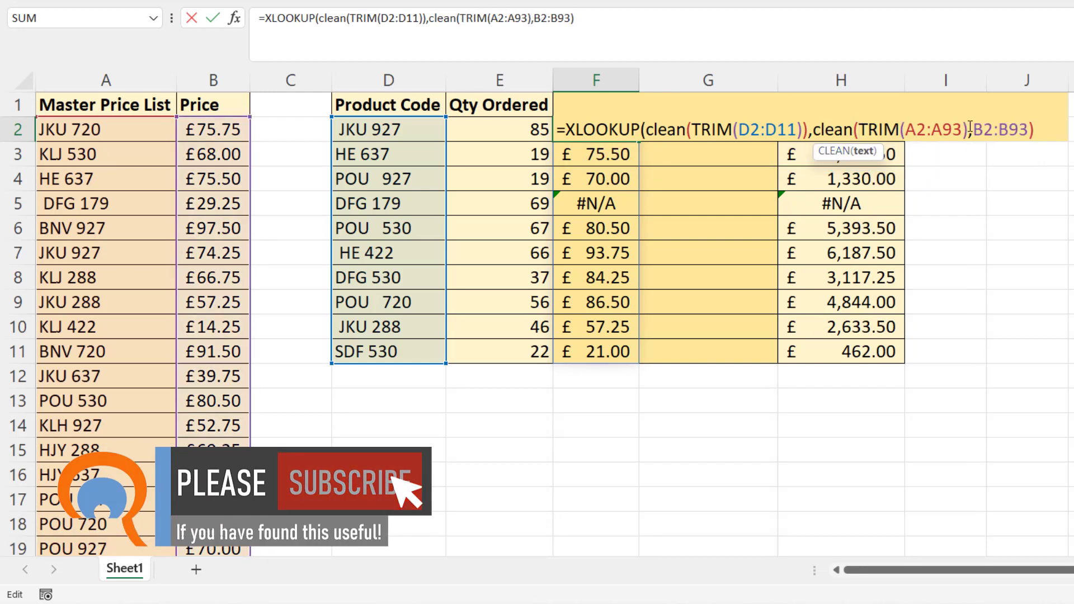
type(")")
key("Return")
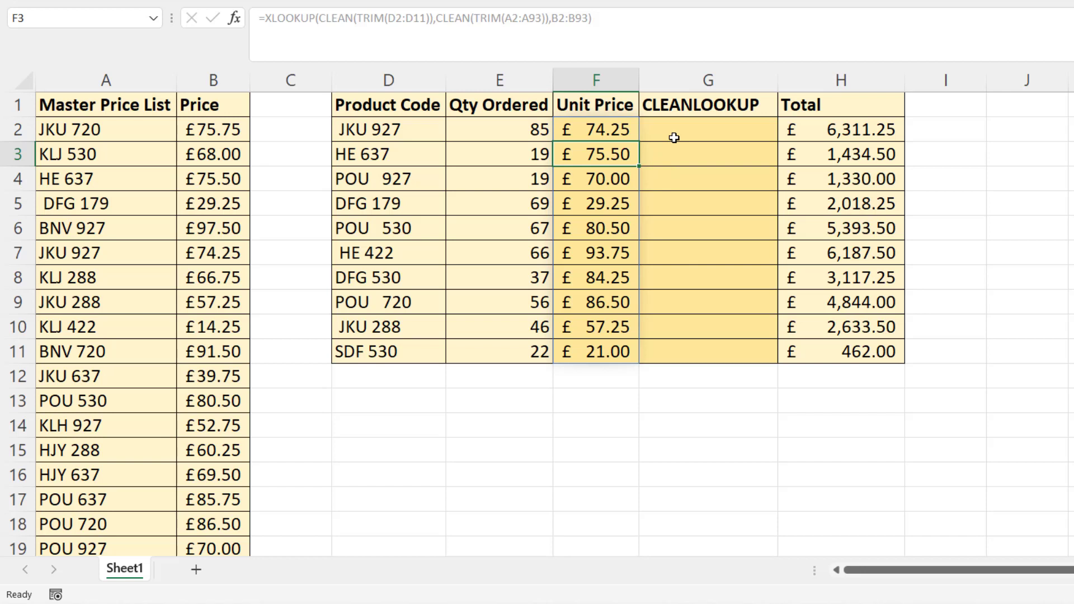
Copy the full XLOOKUP formula text from F2 without changing the cell.
left_click(612, 129)
double_click(612, 129)
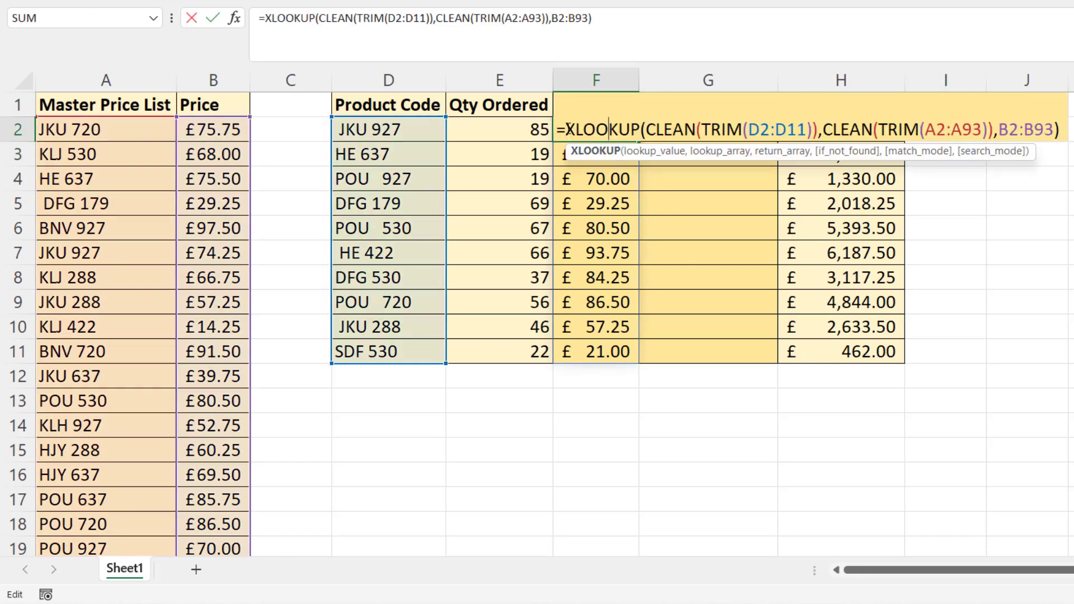
left_click_drag(566, 129, 1060, 129)
key("ctrl+c")
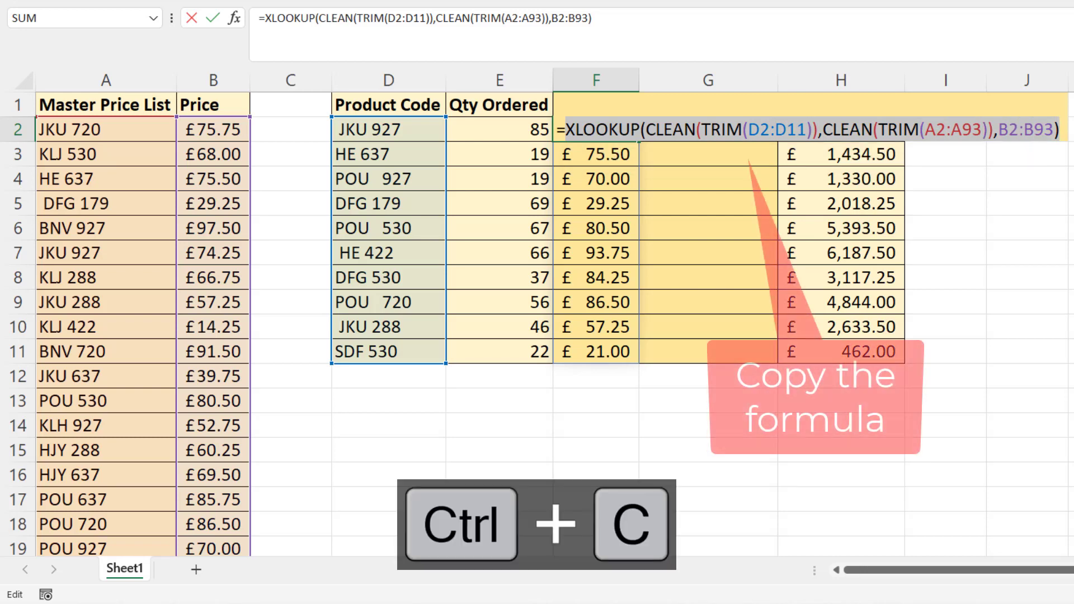
key("Escape")
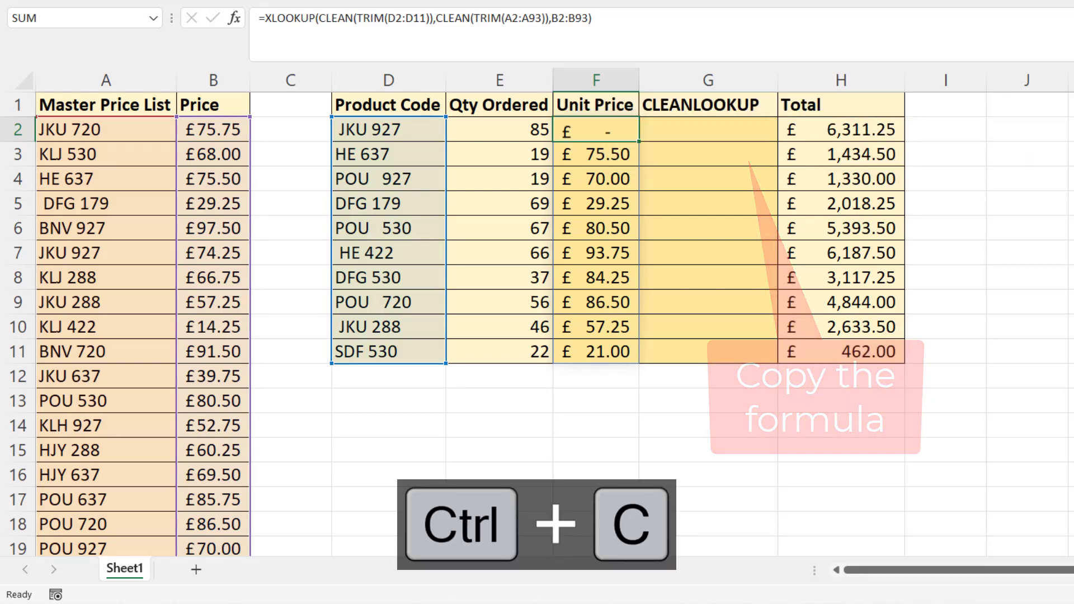
Start =LAMBDA( in I2 with parameters lookup_values, lookup_array and return_array.
left_click(978, 134)
type("=")
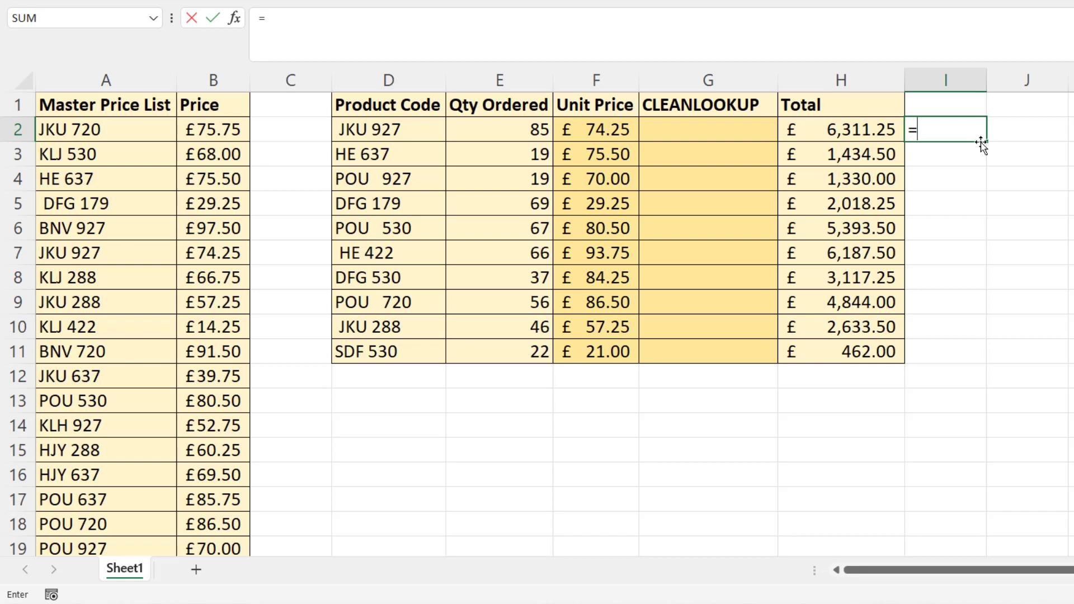
type("l")
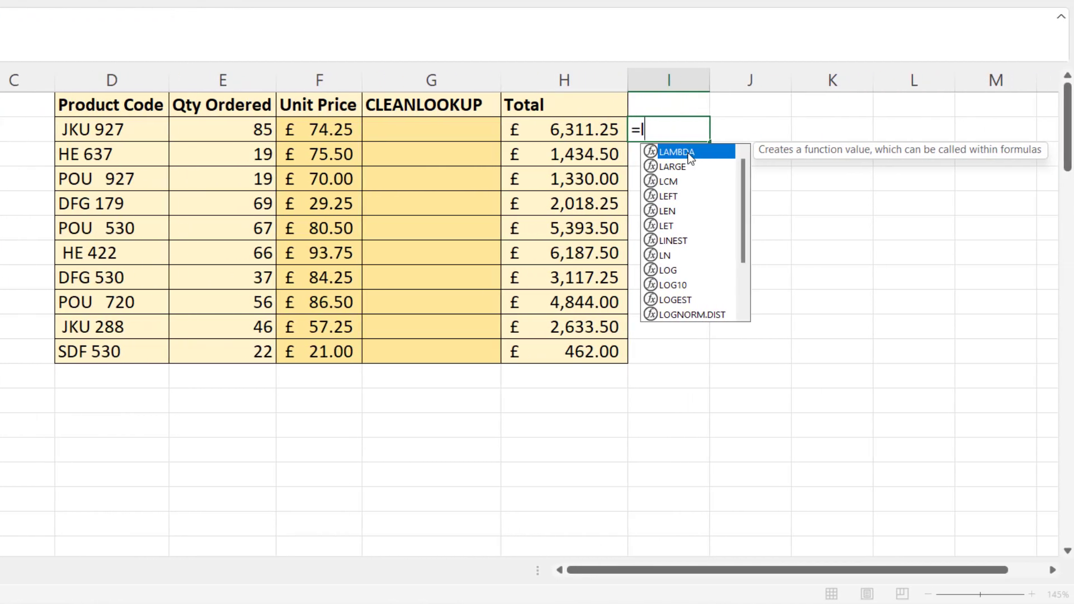
double_click(683, 154)
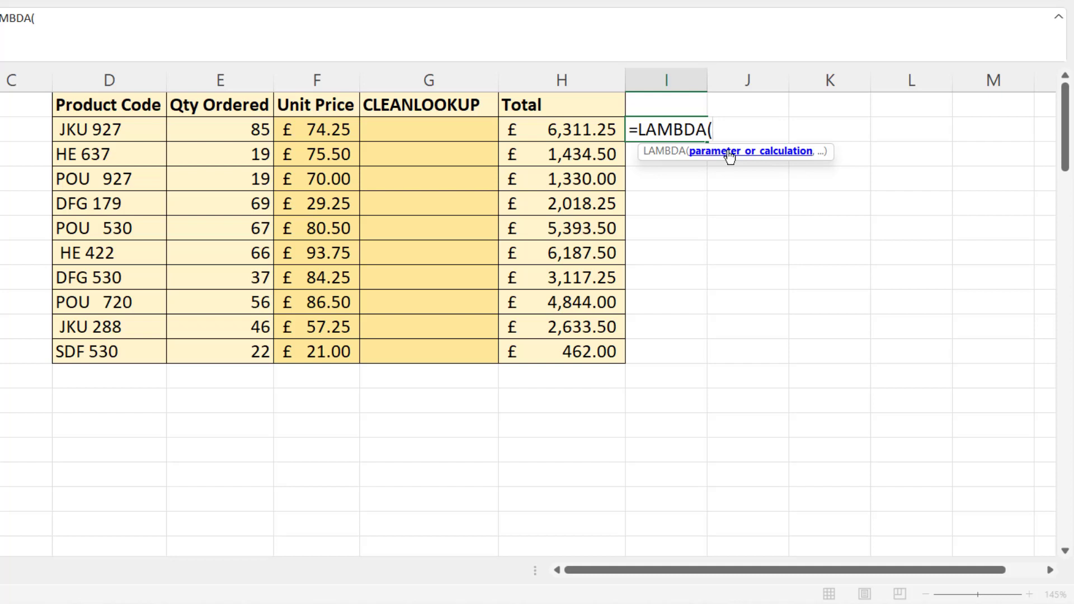
type("lo")
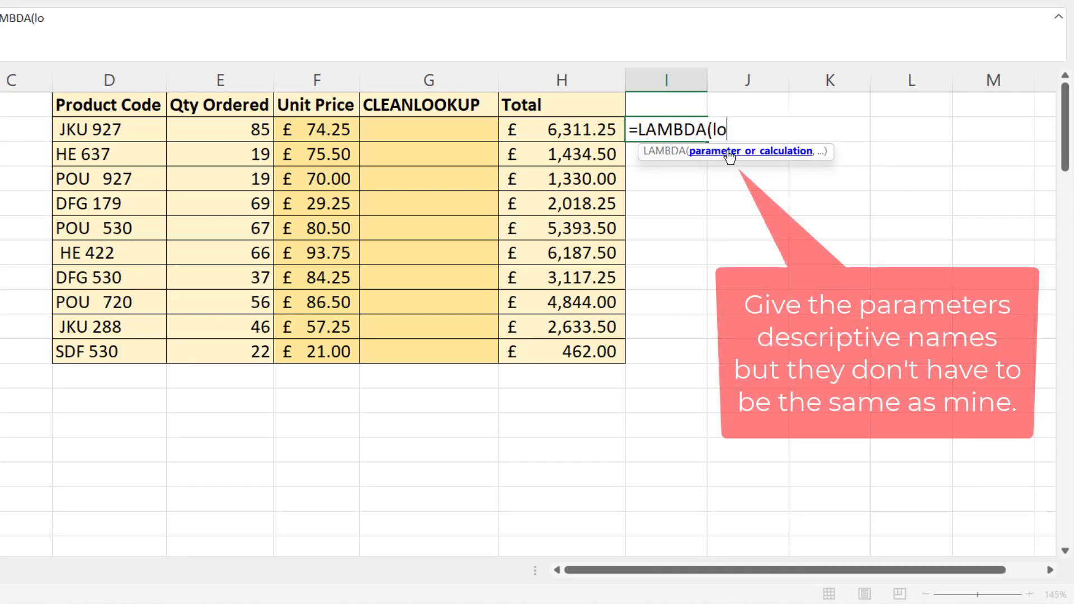
type("o")
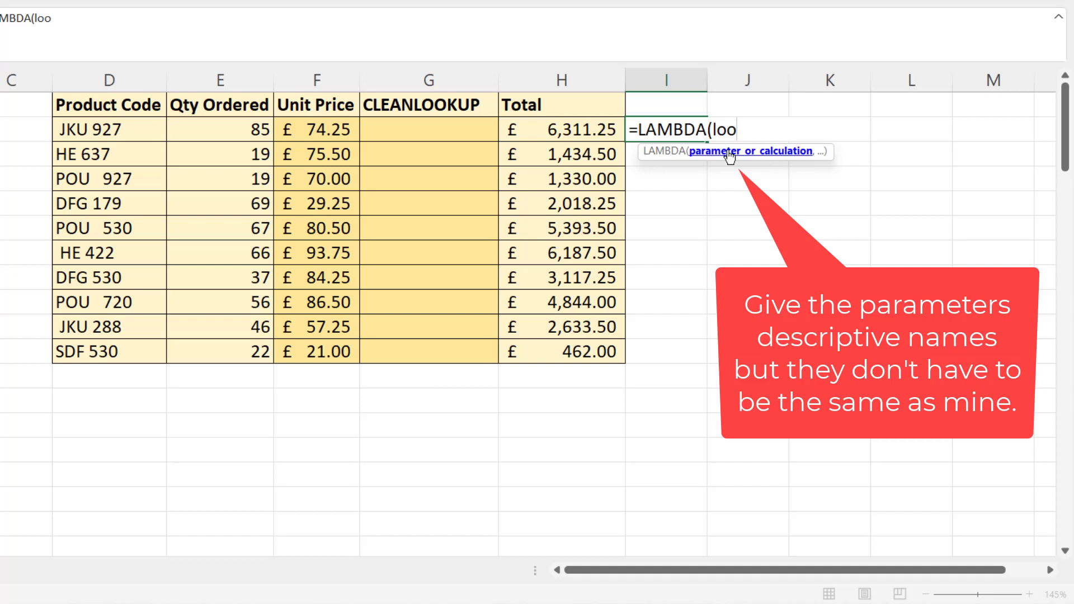
type("kup_valuie")
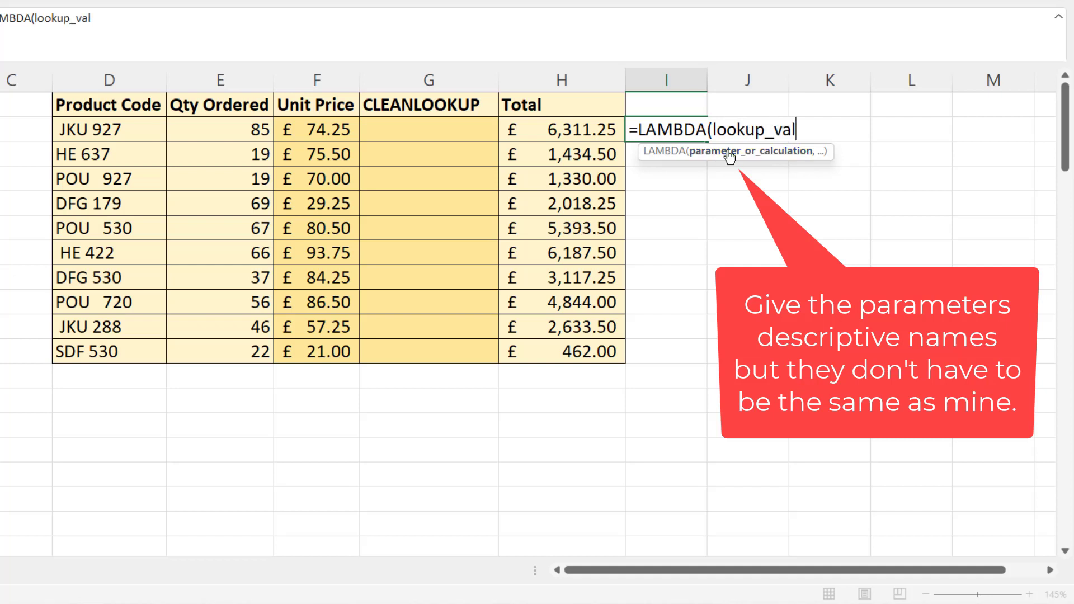
key("BackSpace")
key("BackSpace")
type("e")
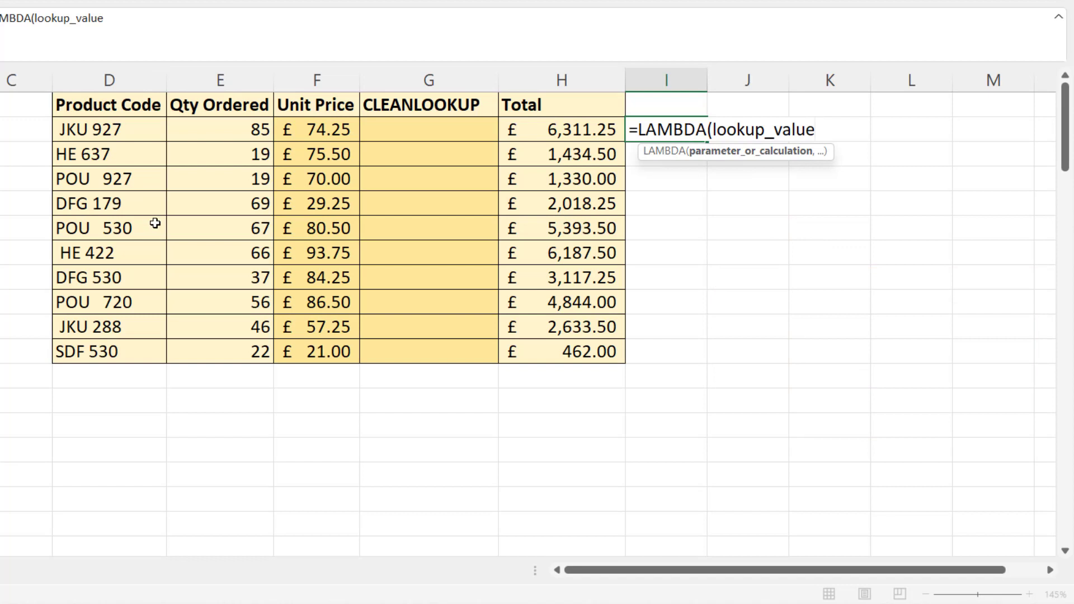
type("s,loo")
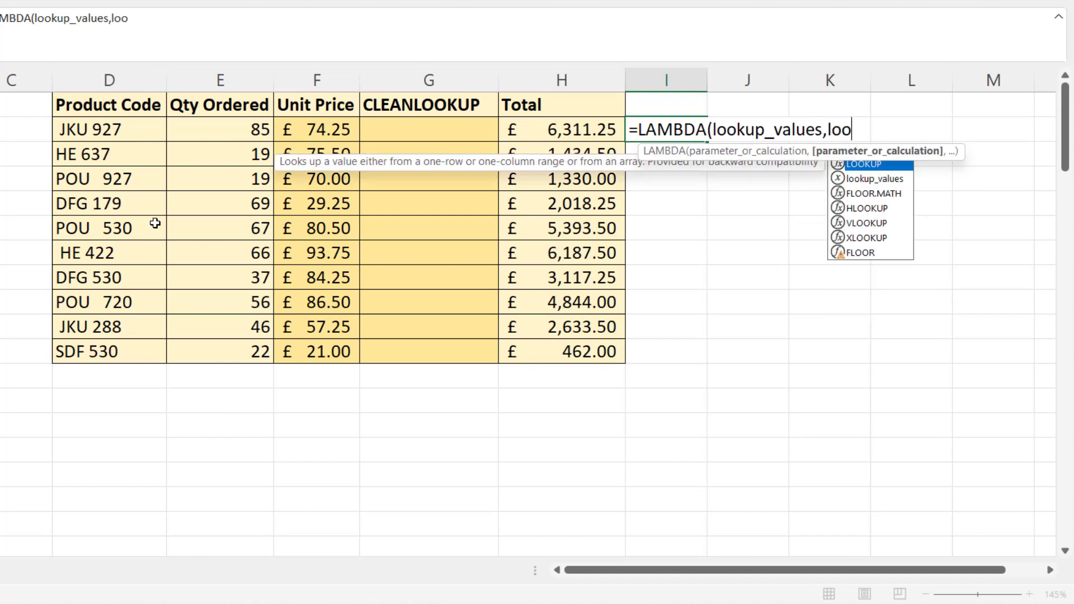
type("kup_array")
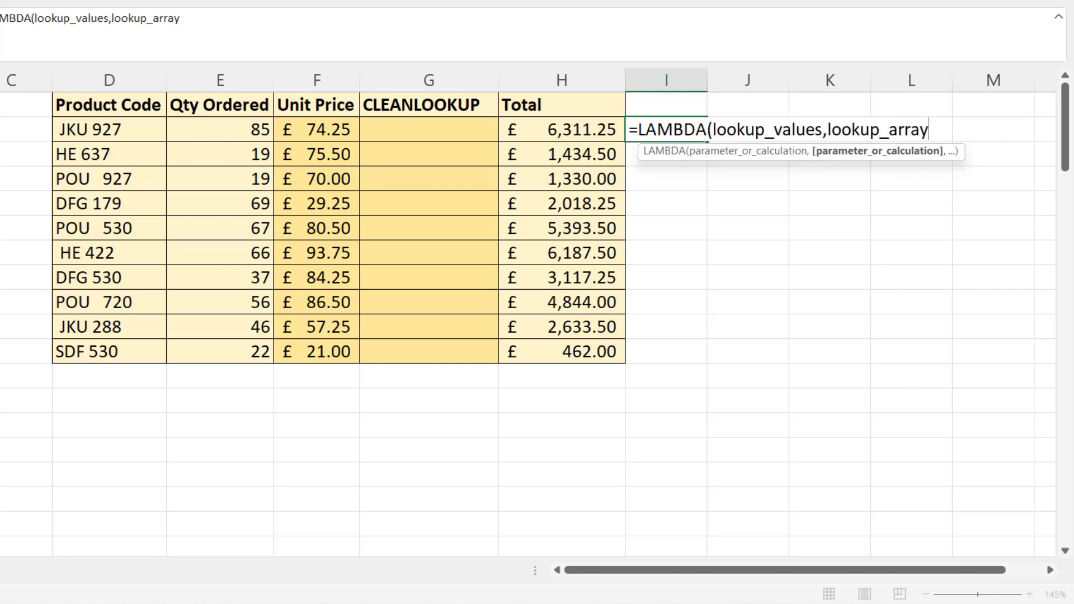
type(",ret")
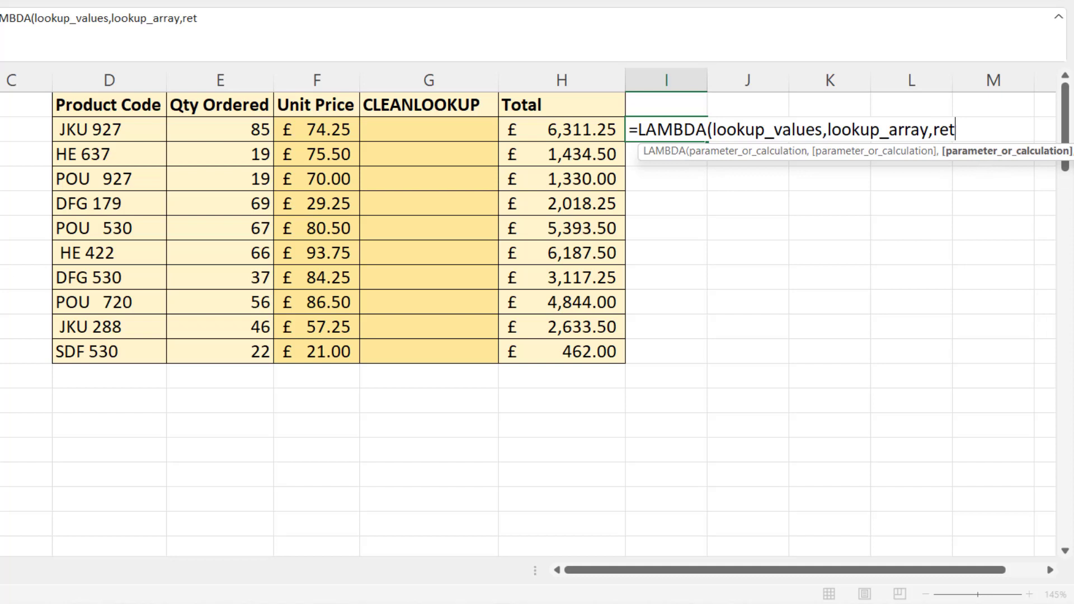
type("urn_array")
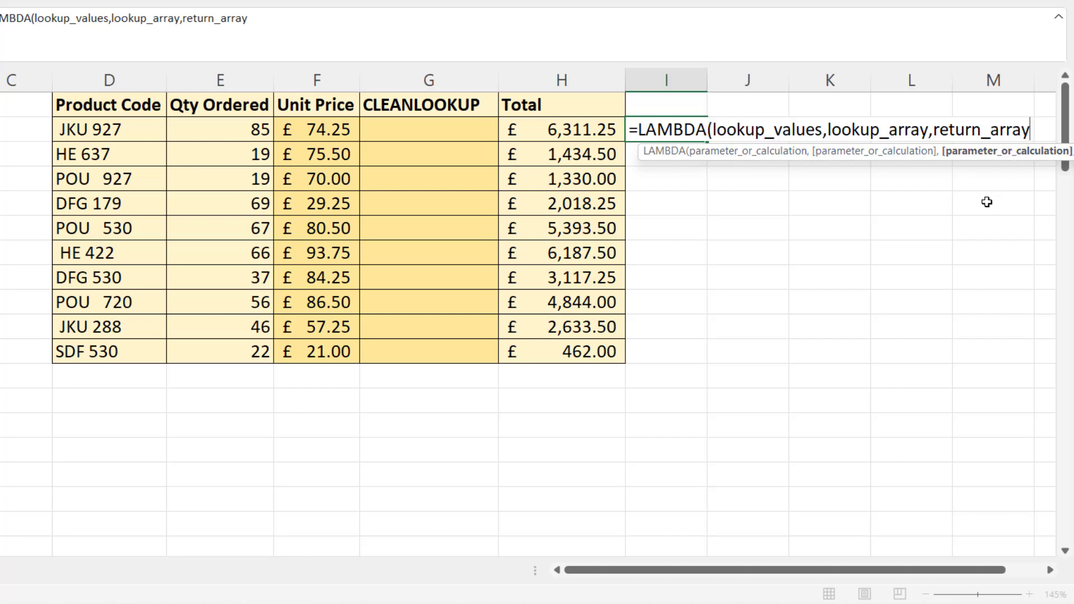
Paste the copied CLEAN/TRIM XLOOKUP after the LAMBDA parameters as its calculation.
type(",")
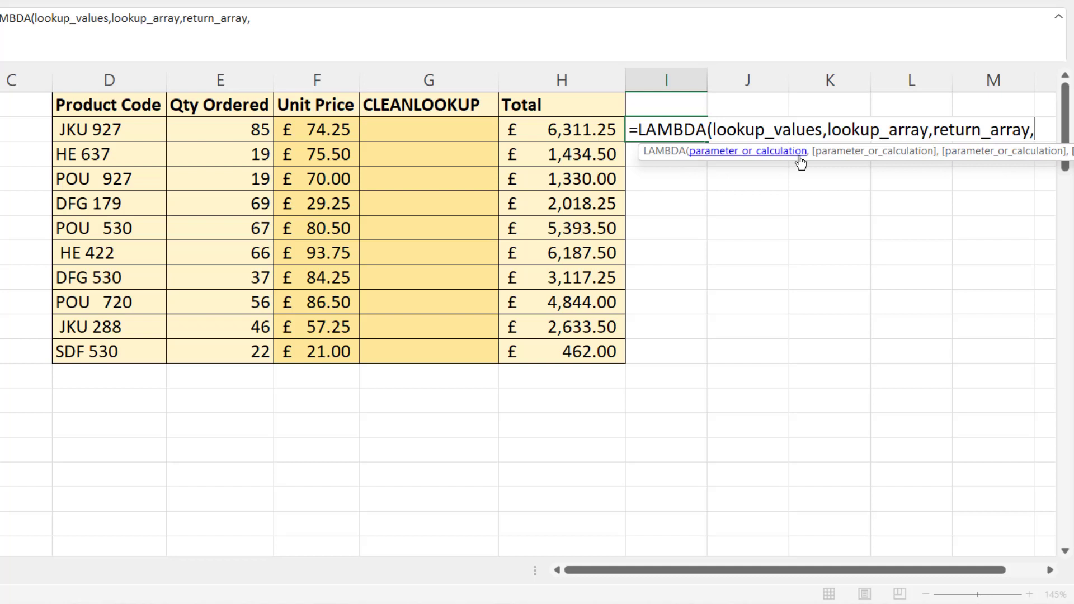
key("ctrl+v")
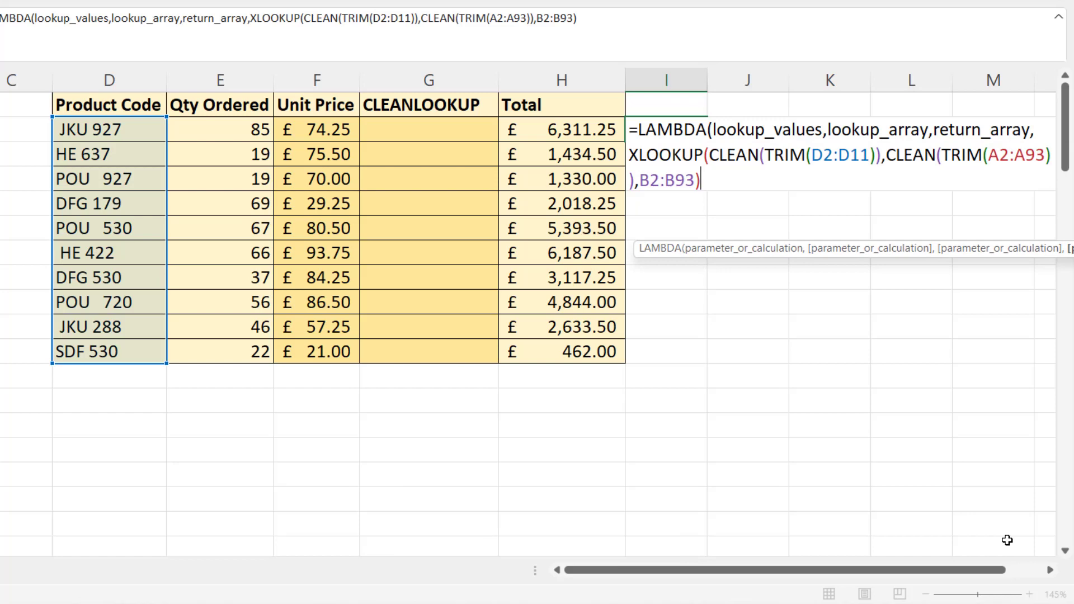
left_click(1050, 570)
left_click_drag(1051, 571, 1052, 573)
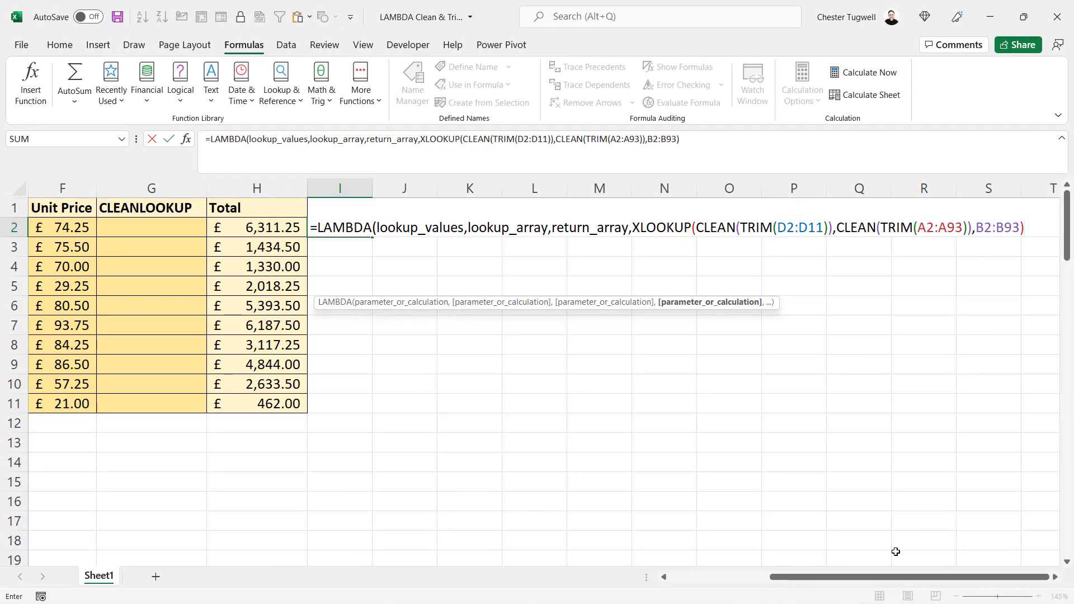
Replace D2:D11, A2:A93 and B2:B93 in the XLOOKUP with lookup_values, lookup_array and return_array.
scroll(884, 562, "left", 2)
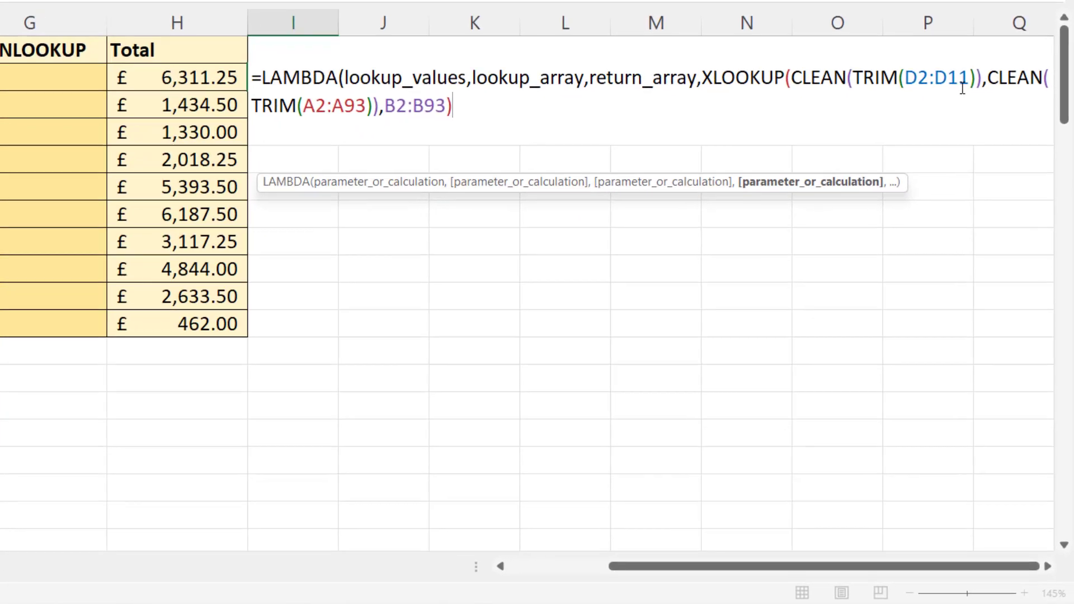
left_click_drag(971, 78, 904, 78)
type("loo")
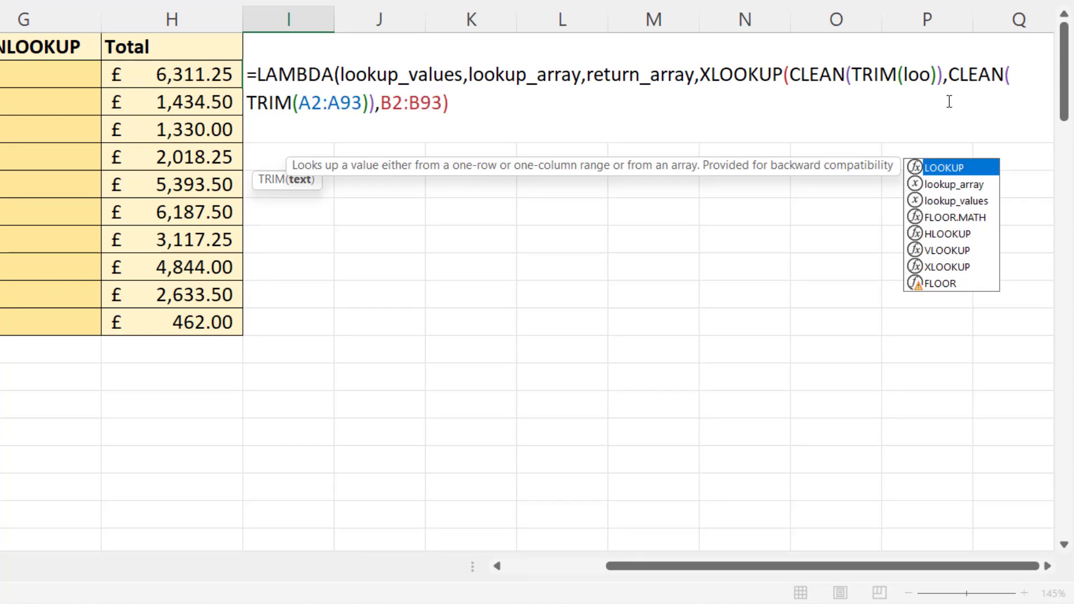
double_click(958, 201)
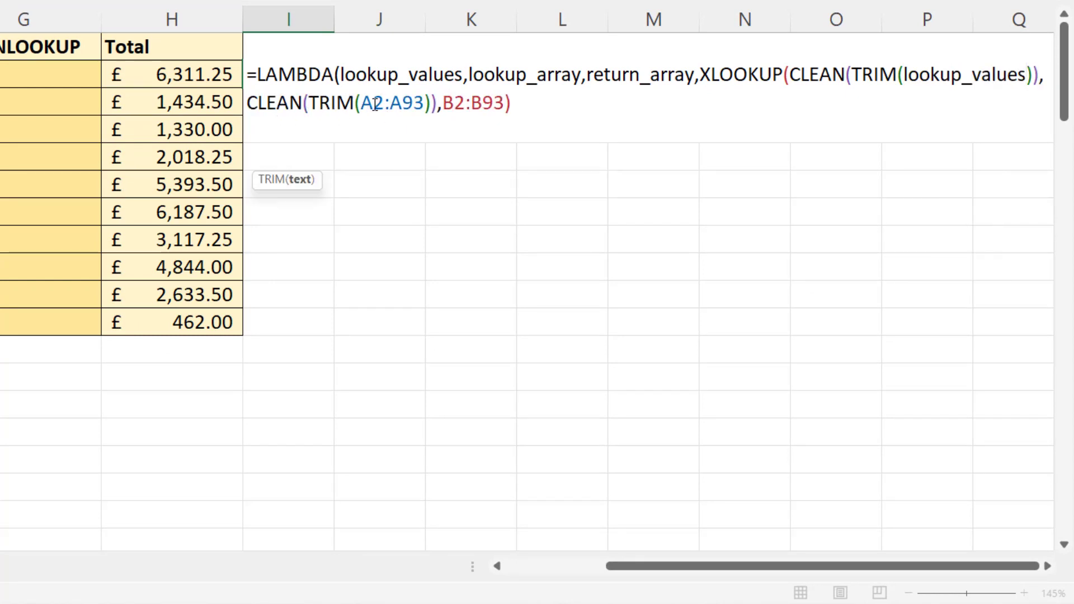
left_click_drag(424, 102, 359, 103)
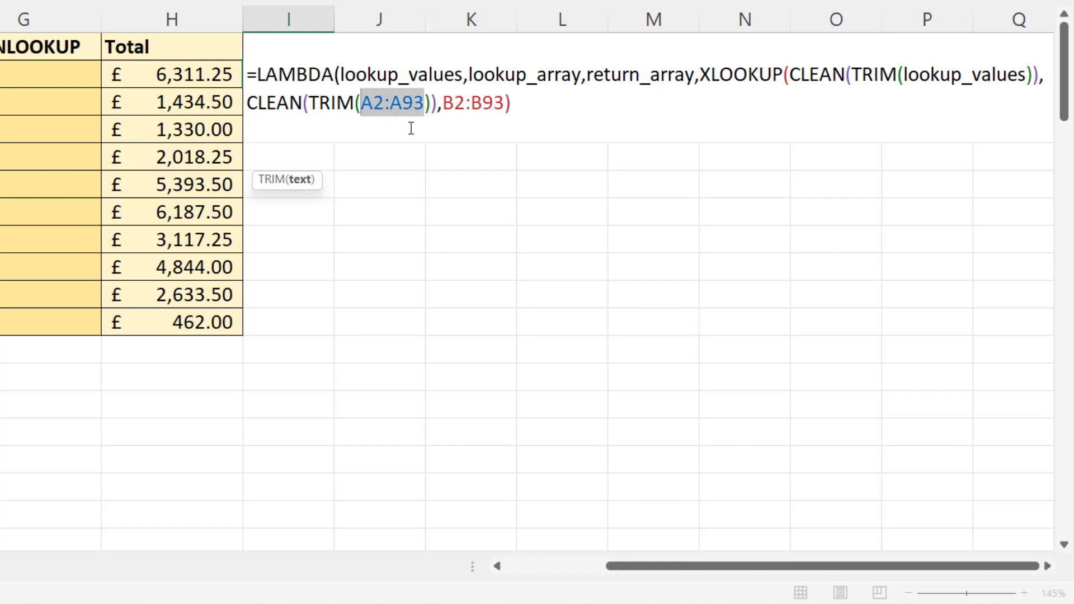
type("look")
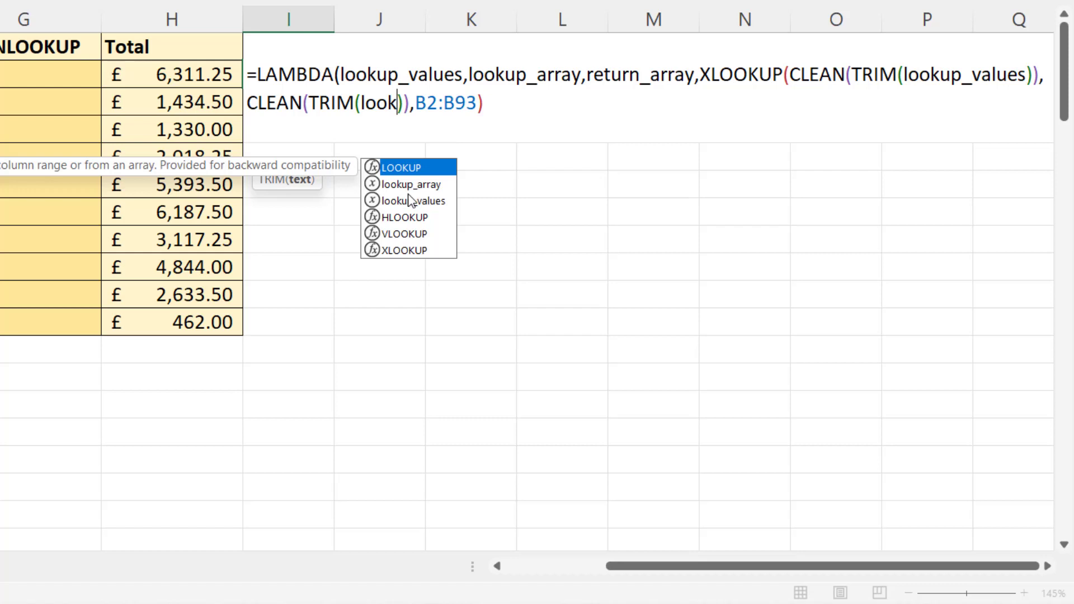
double_click(414, 185)
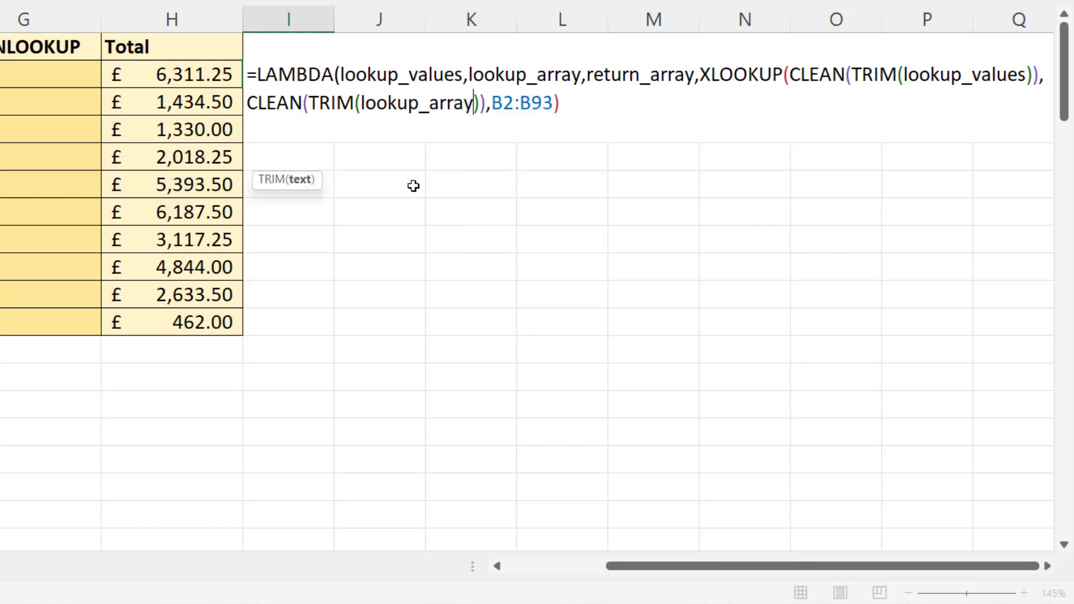
left_click_drag(492, 102, 549, 102)
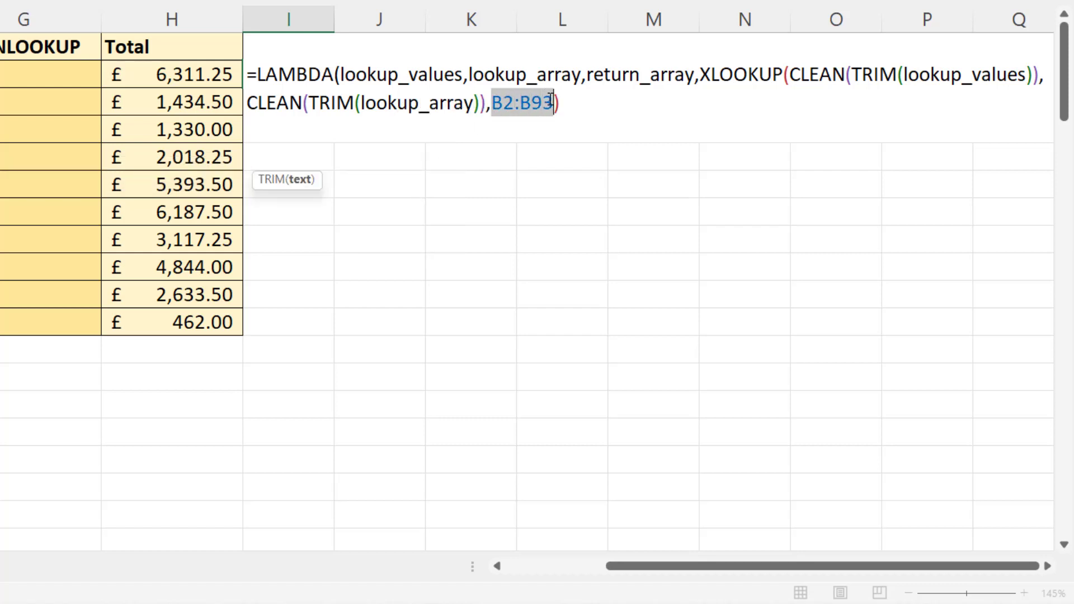
type("ret")
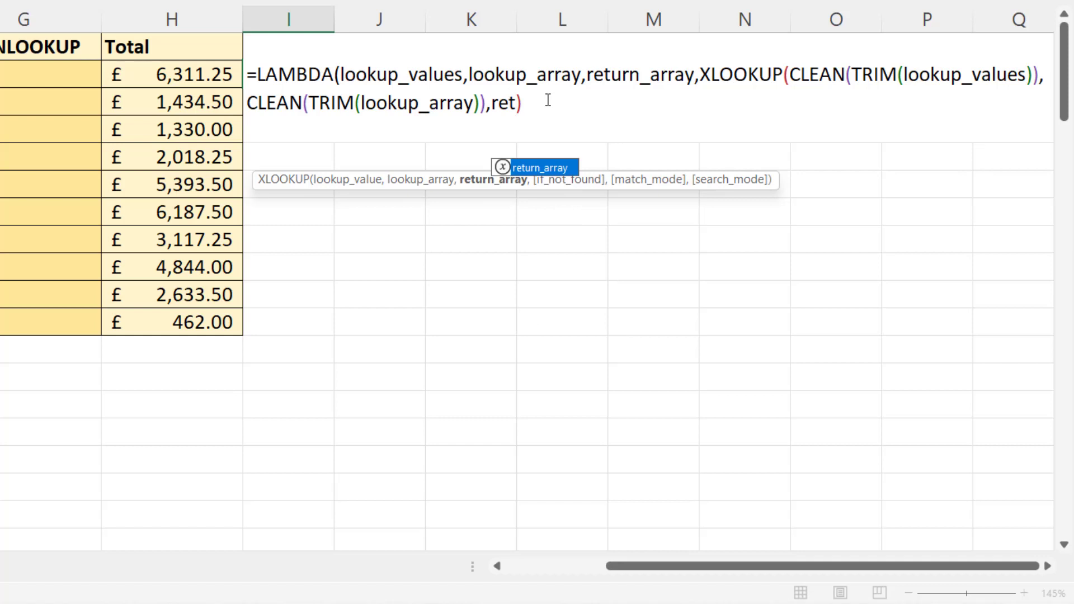
double_click(537, 166)
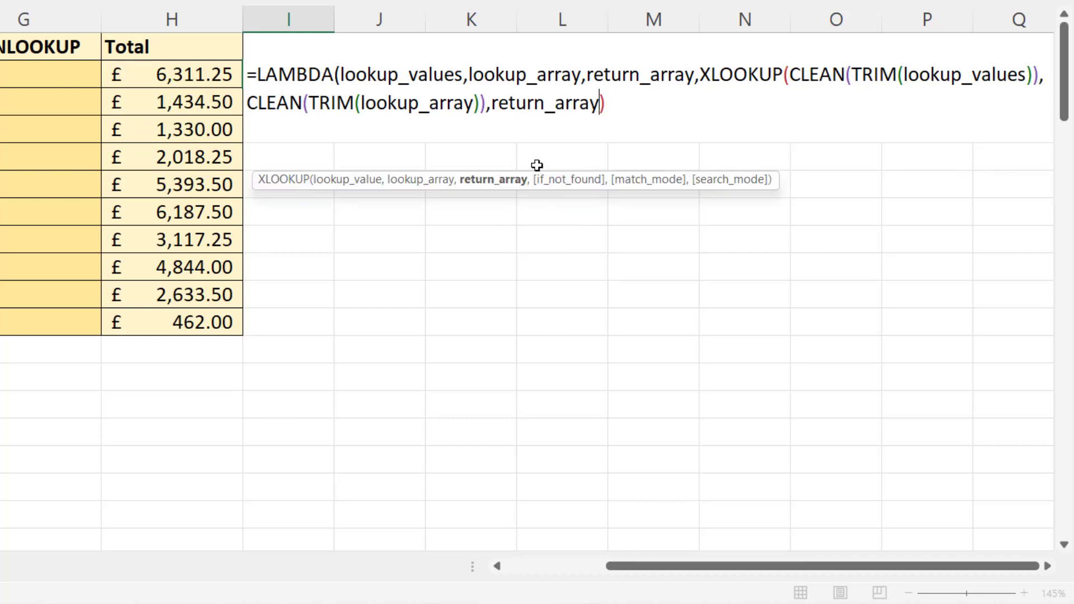
left_click(614, 103)
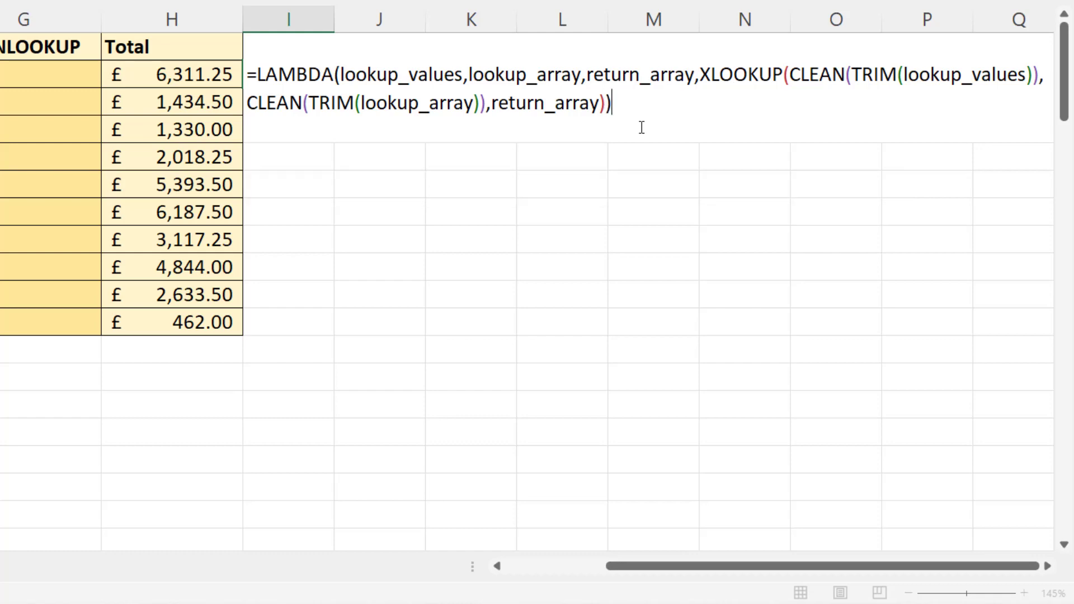
Call the LAMBDA in I2 with test arguments D2:D11, A2:A93 and B2:B93.
type("(")
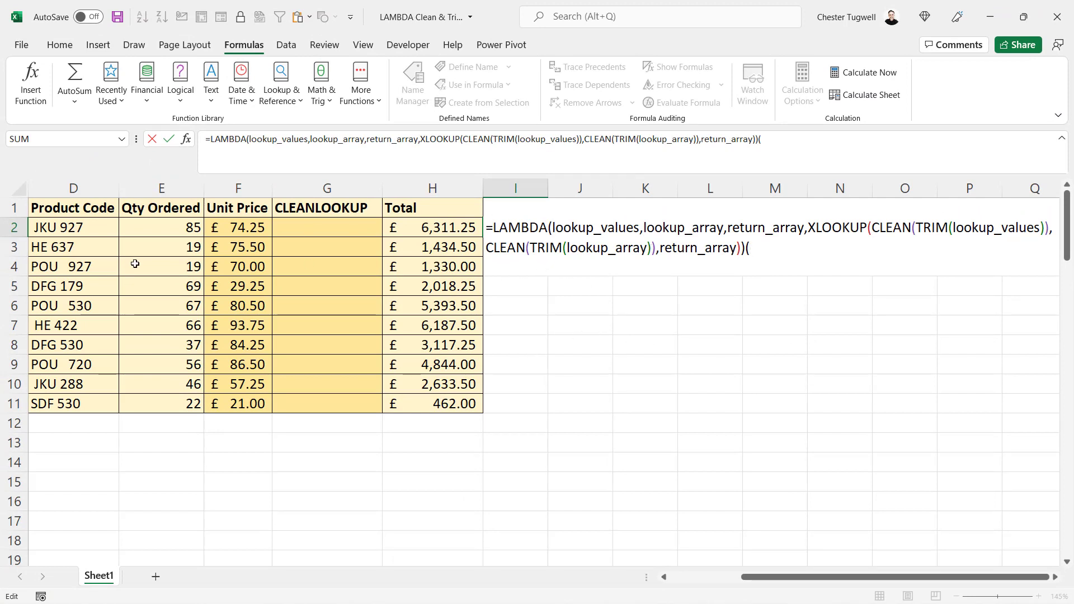
left_click_drag(80, 228, 85, 401)
type(",")
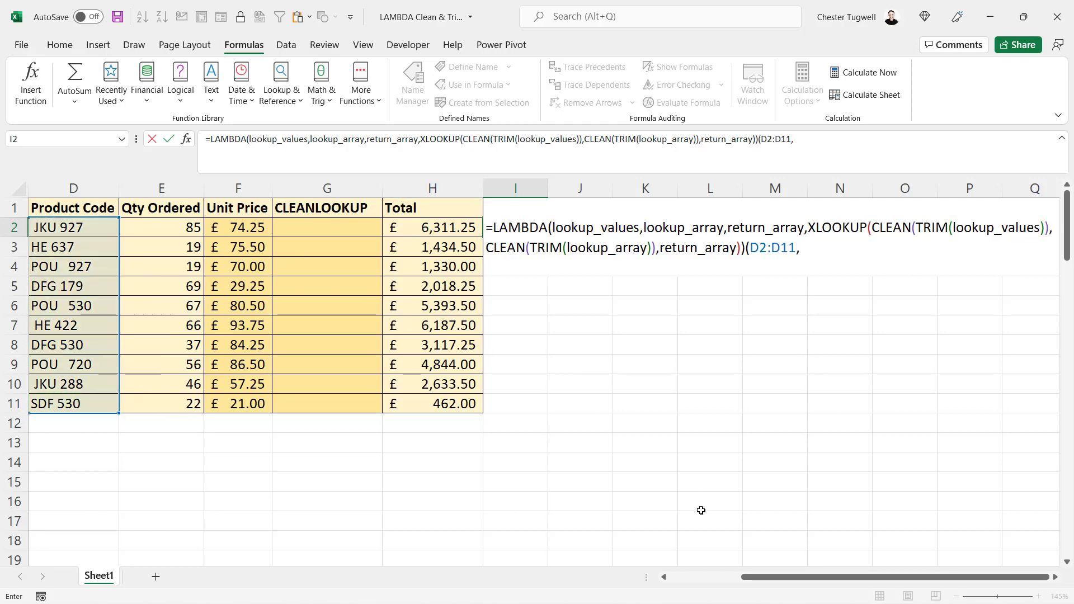
left_click_drag(791, 577, 722, 577)
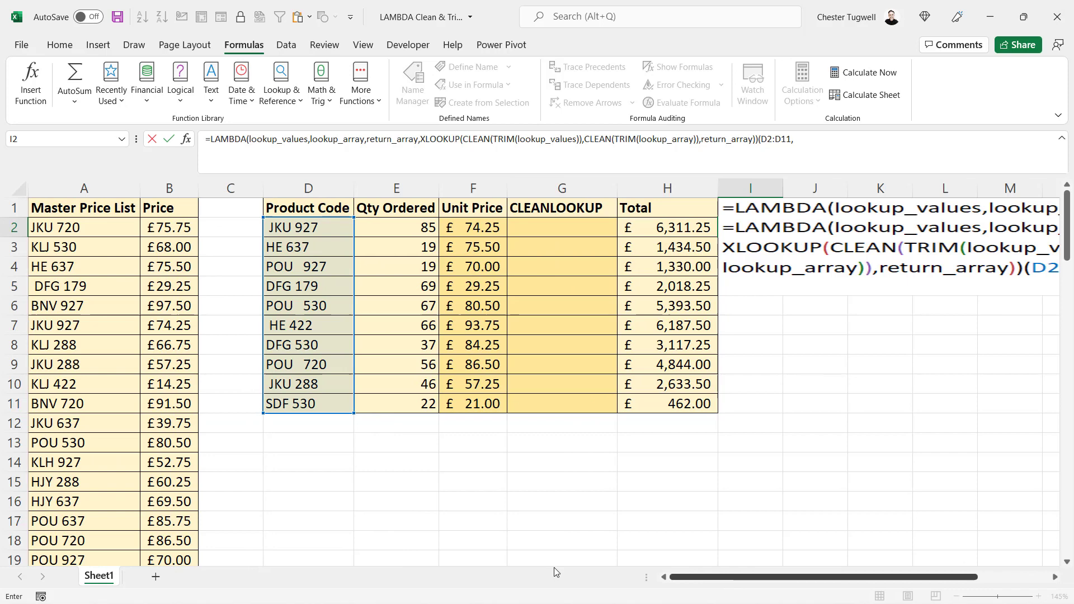
left_click(83, 233)
key("ctrl+shift+Down")
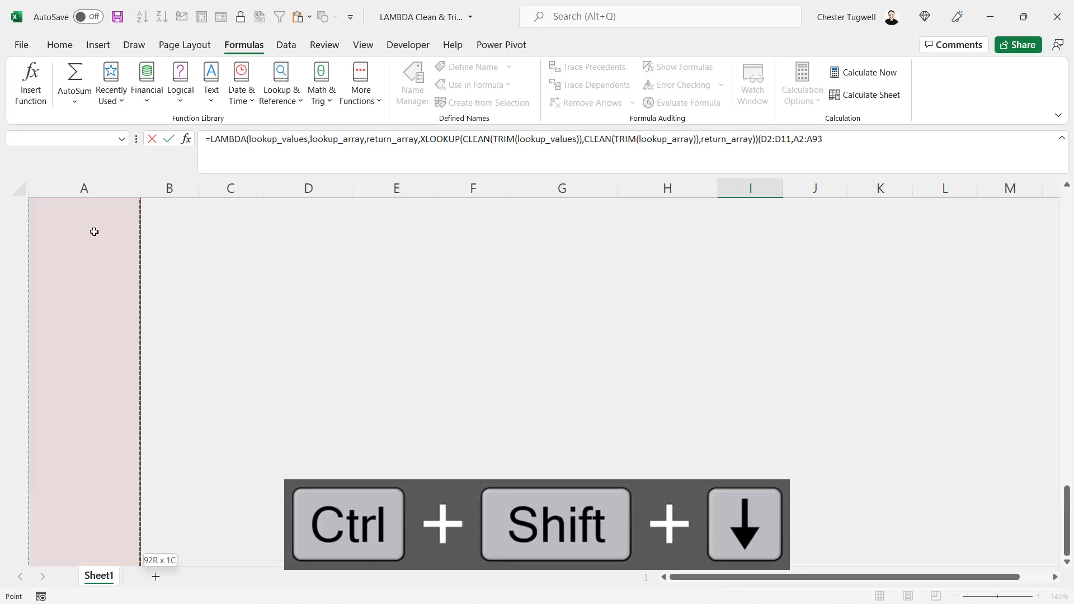
key("ctrl+BackSpace")
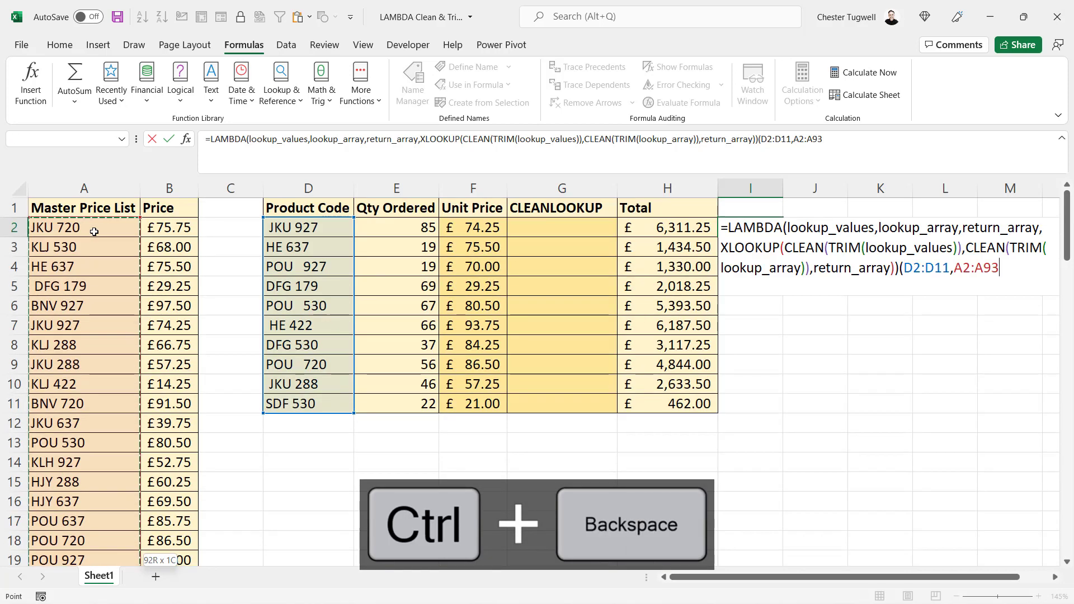
type(",")
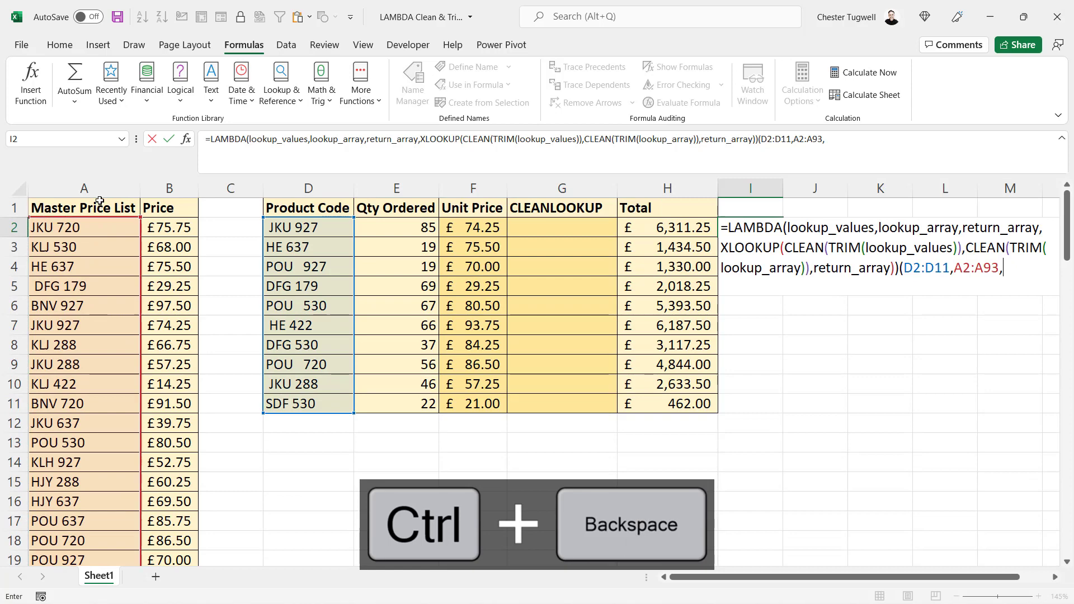
left_click(164, 229)
key("ctrl+shift+Down")
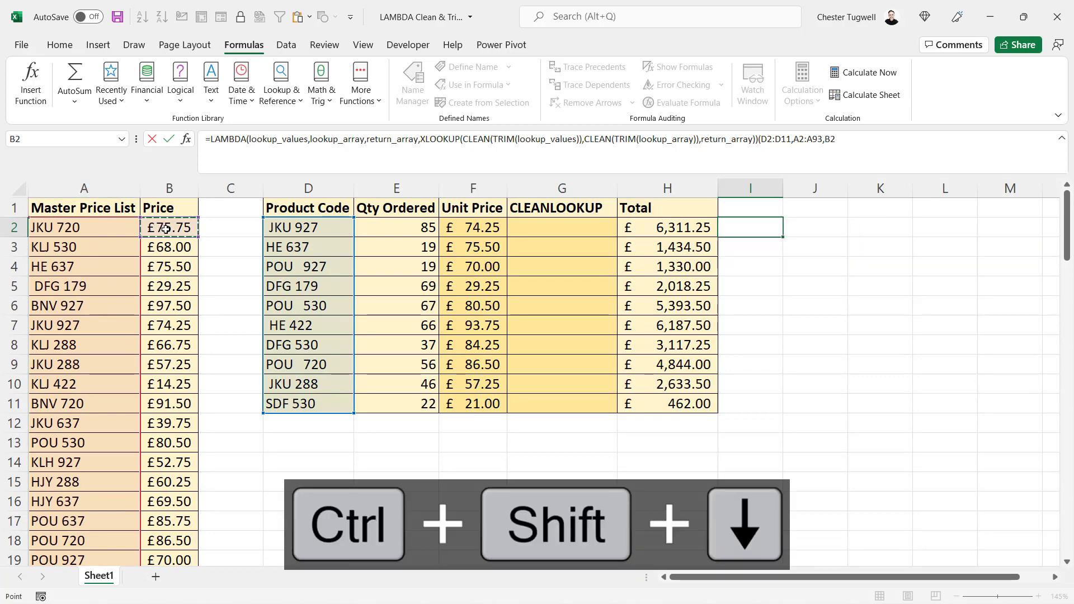
key("ctrl+BackSpace")
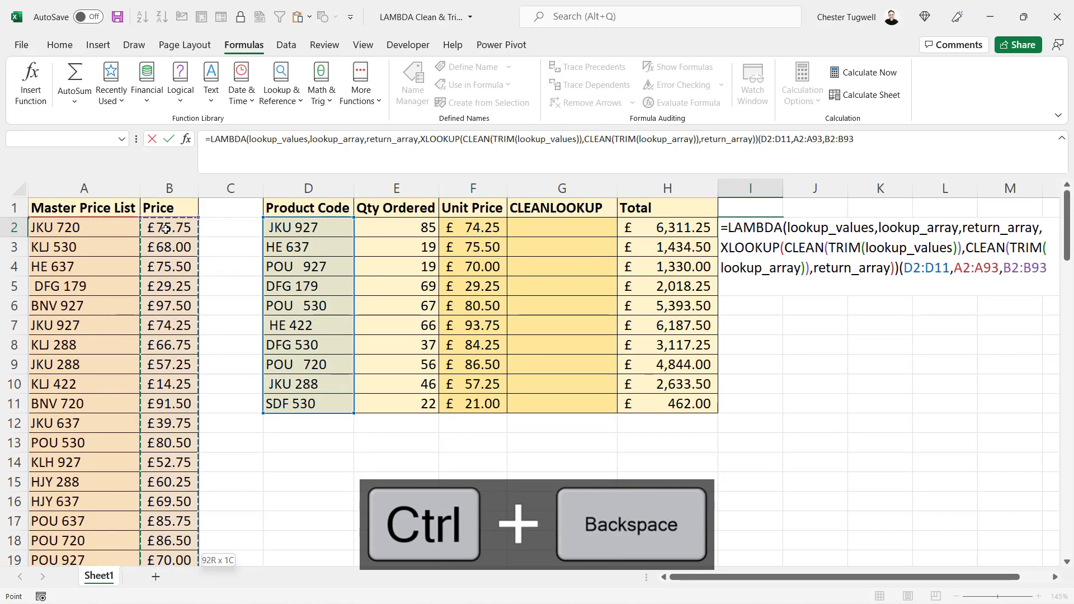
Commit the test call so I2:I11 spill prices 74.25 to 21, then reopen I2's formula.
type(")")
key("Return")
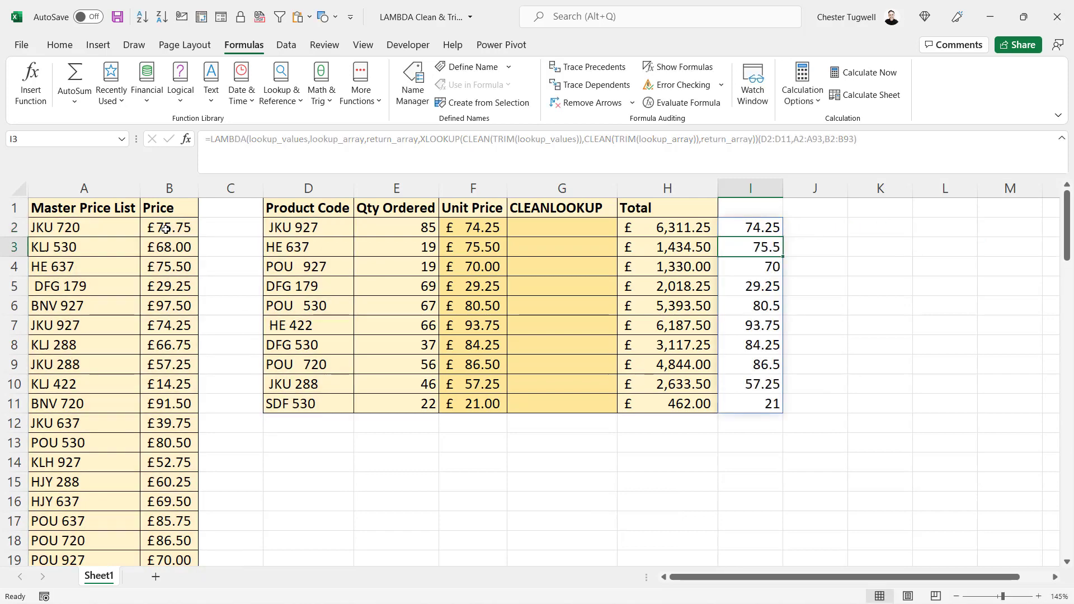
left_click(759, 228)
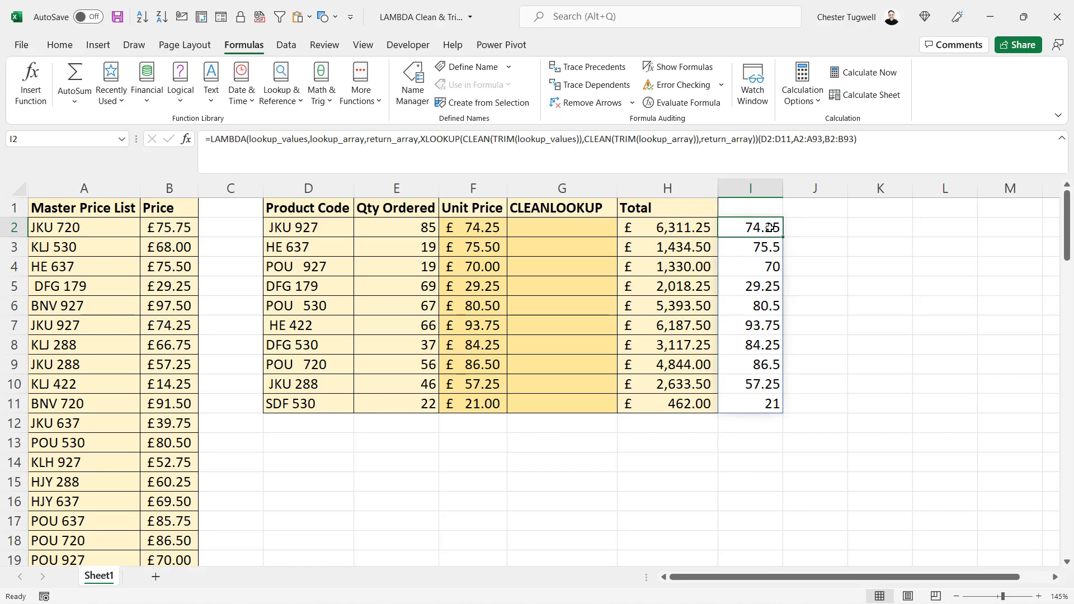
double_click(772, 228)
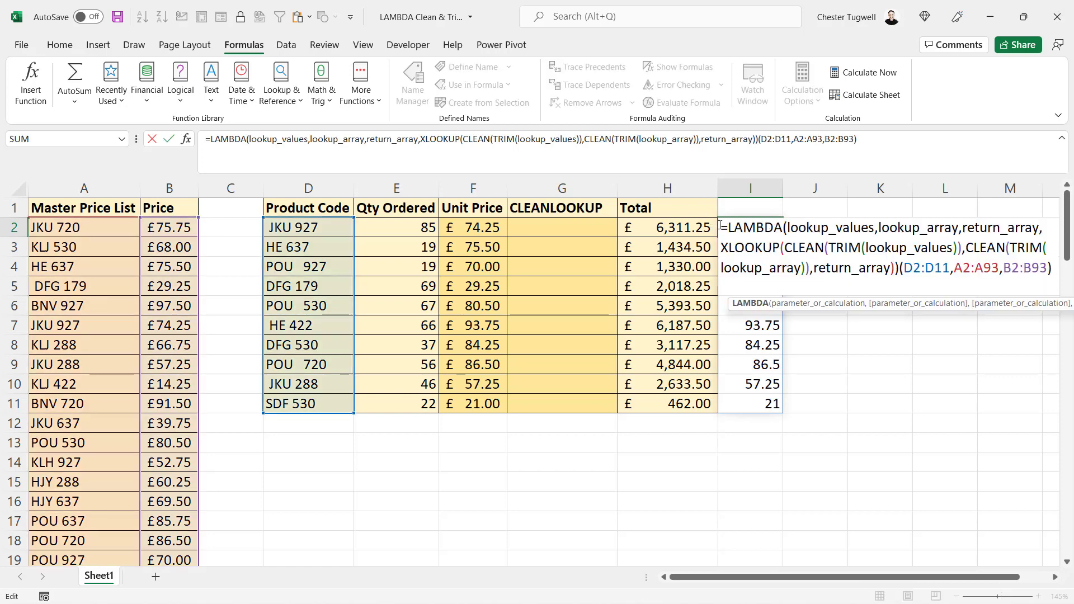
left_click_drag(766, 238, 902, 270)
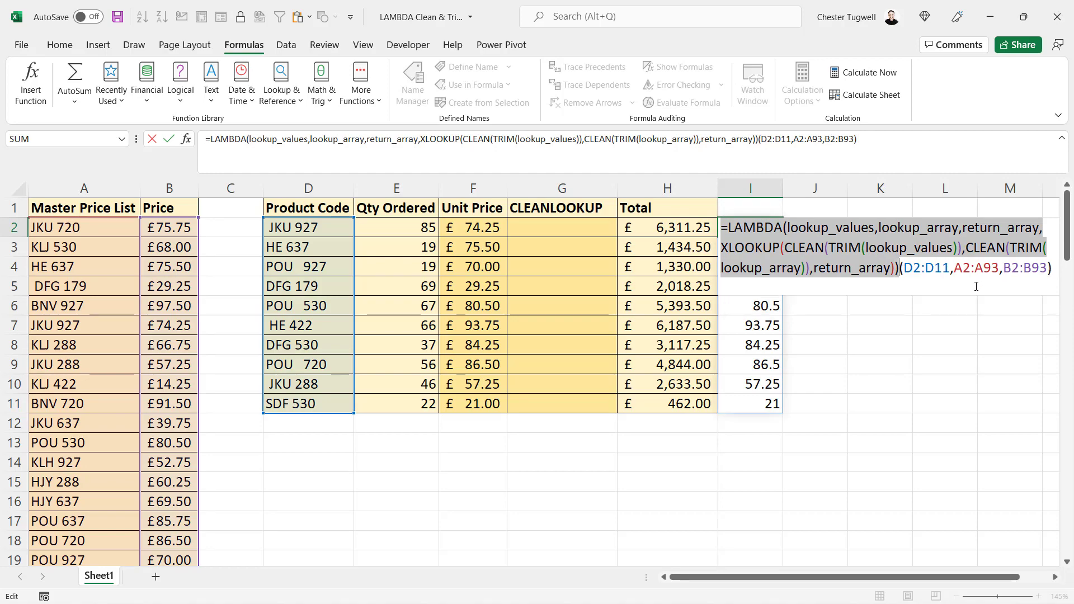
key("ctrl+c")
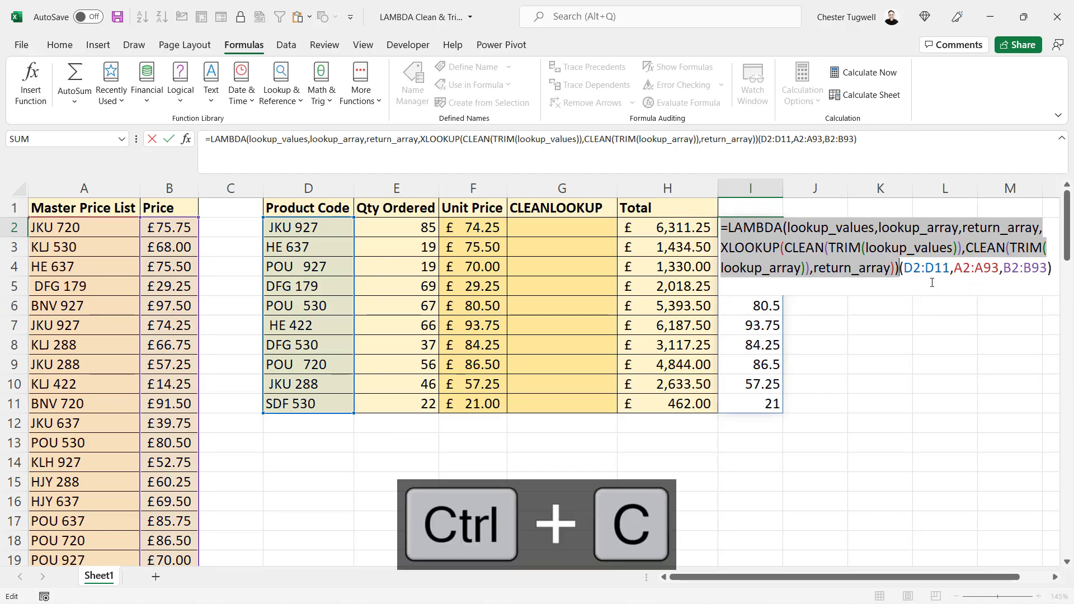
key("Return")
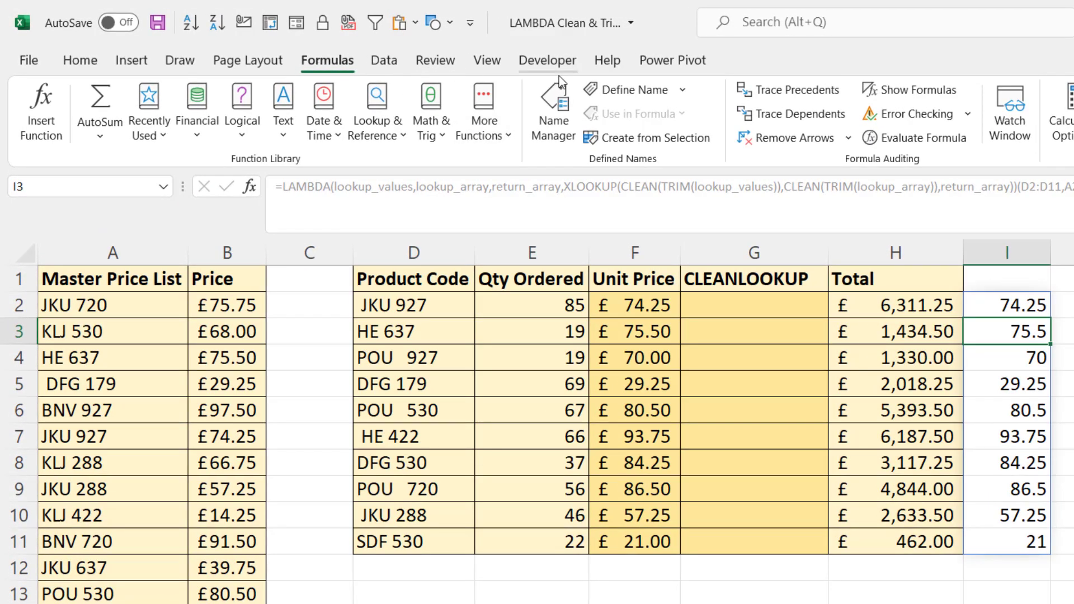
Define the name CLEANLOOKUP as the pasted LAMBDA, commented 'Cleans and trims lookup values and lookup arrays whilst performing lookups'.
left_click(551, 138)
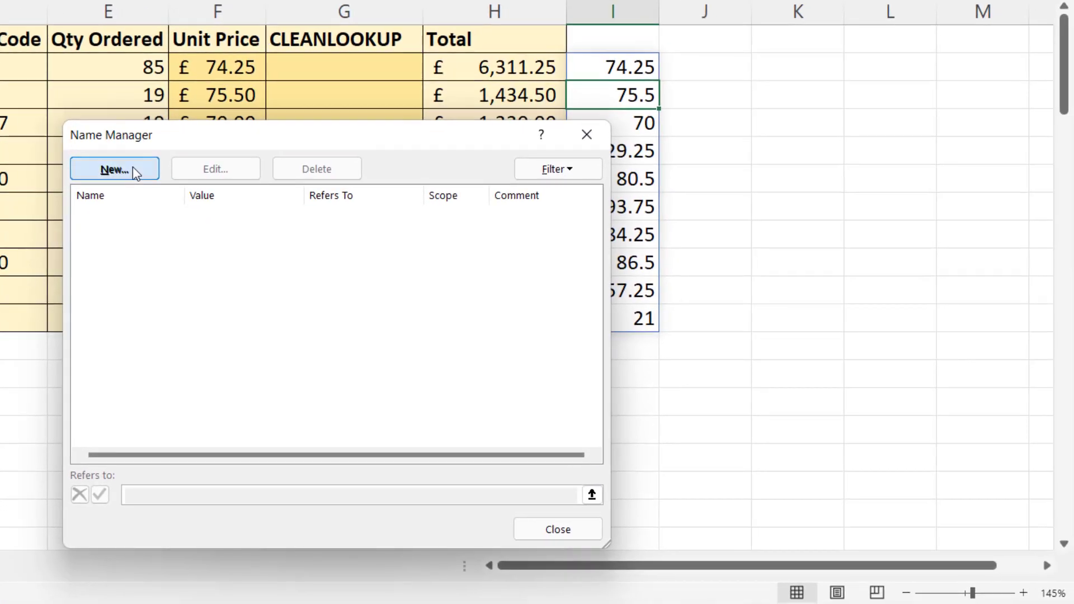
left_click(132, 168)
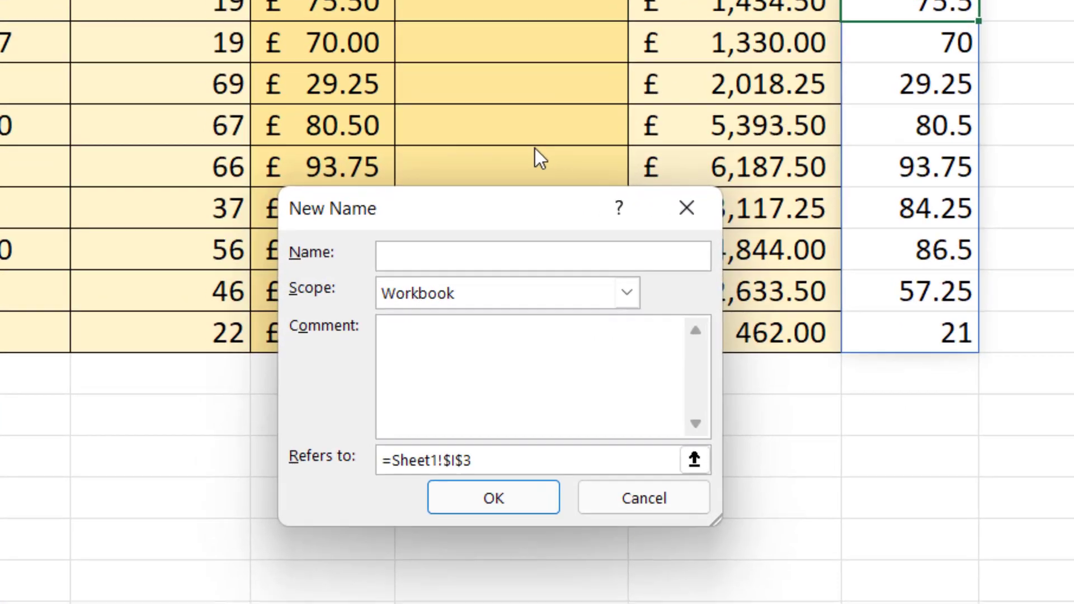
type("CLEA")
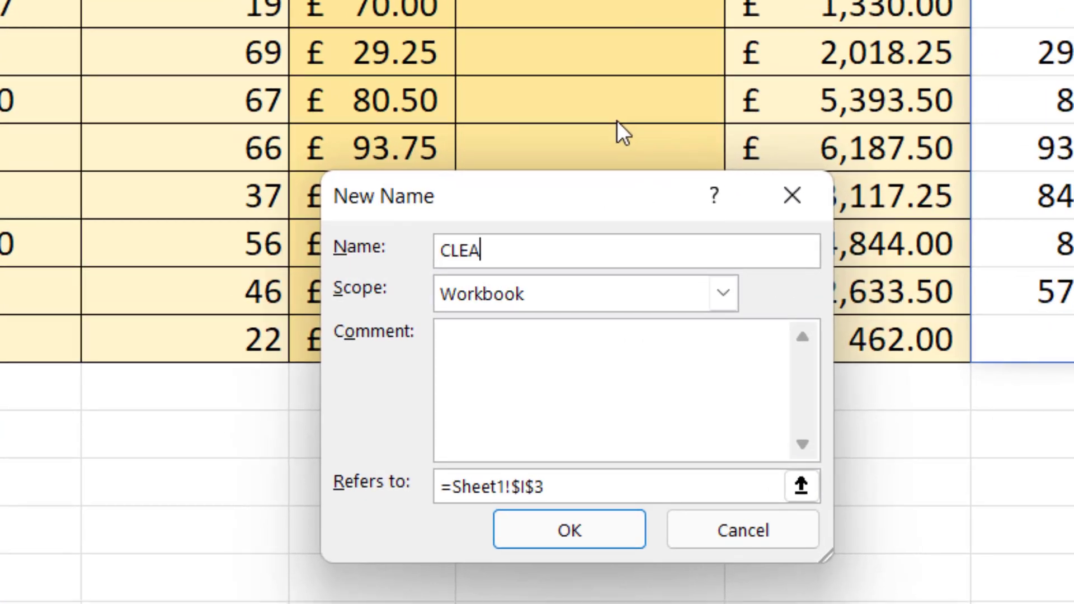
type("NLOOKUP")
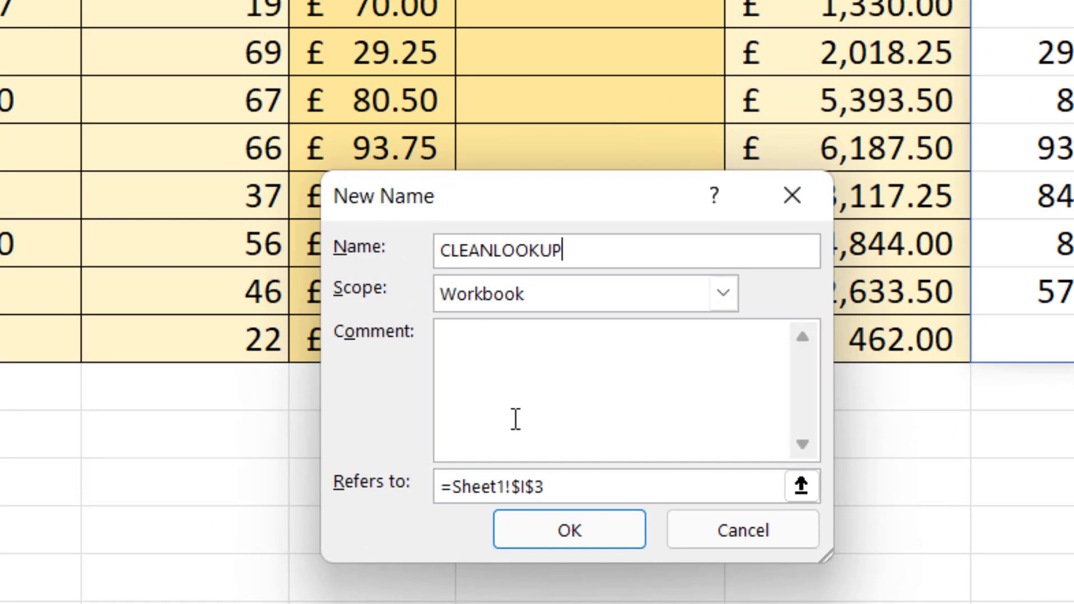
left_click(536, 493)
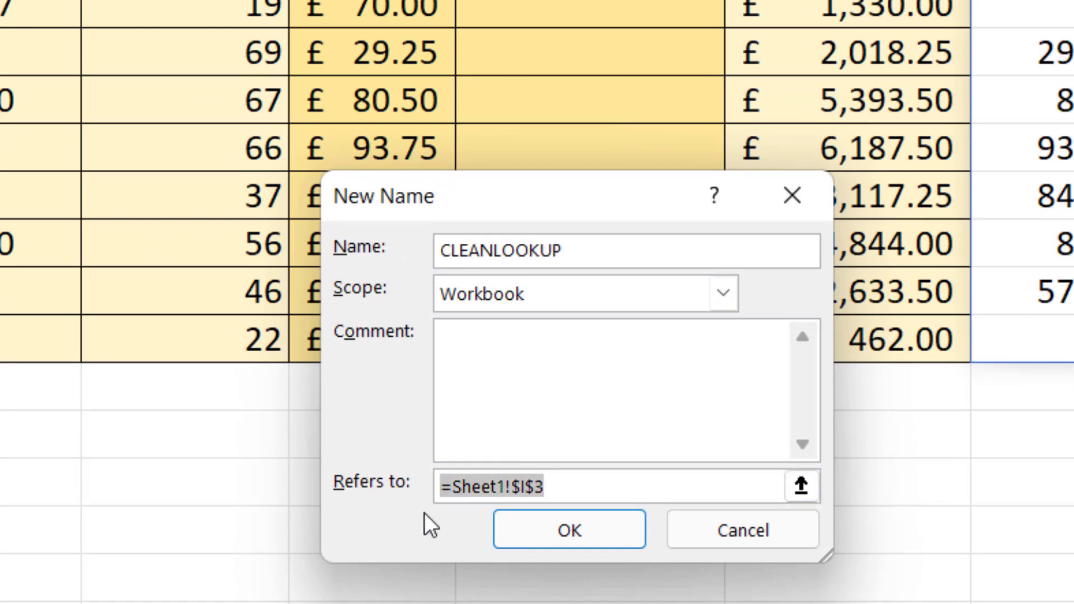
key("ctrl+v")
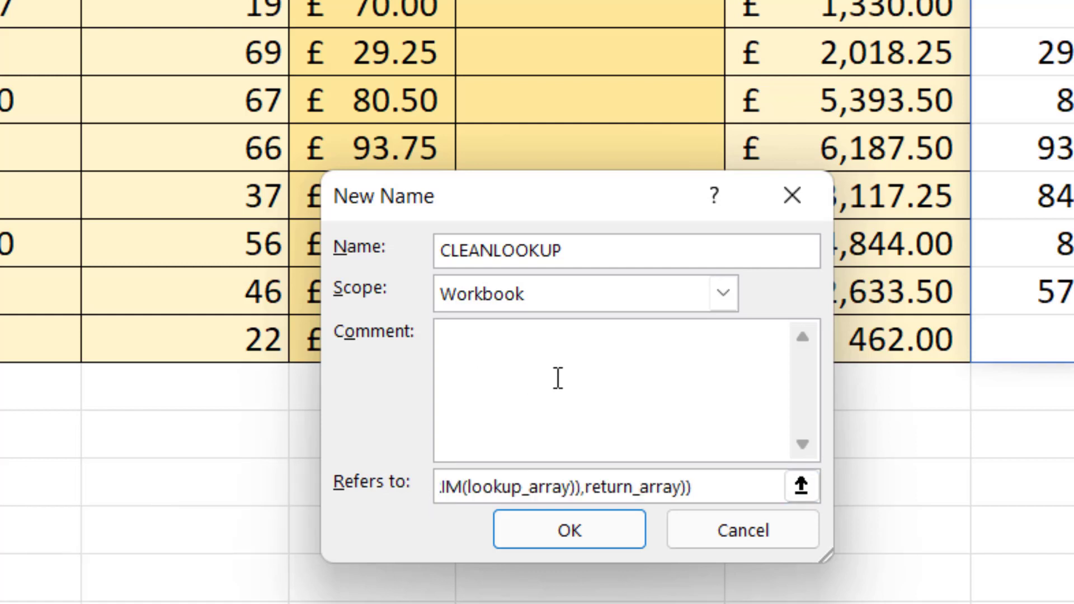
type("Cleans and trims lookup values and lookup arrays whilst performing lookups")
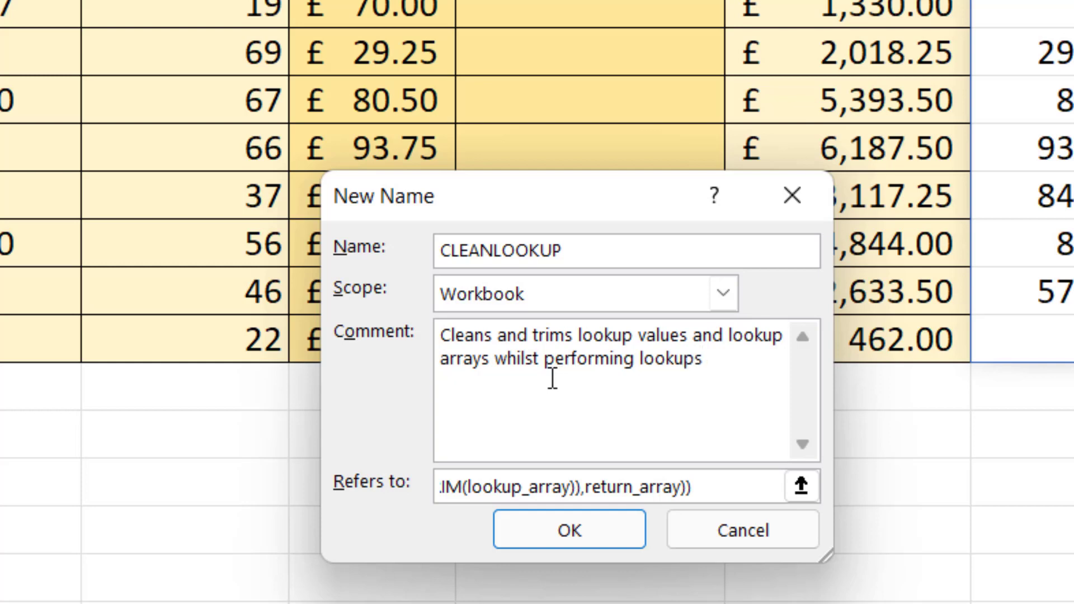
left_click(583, 532)
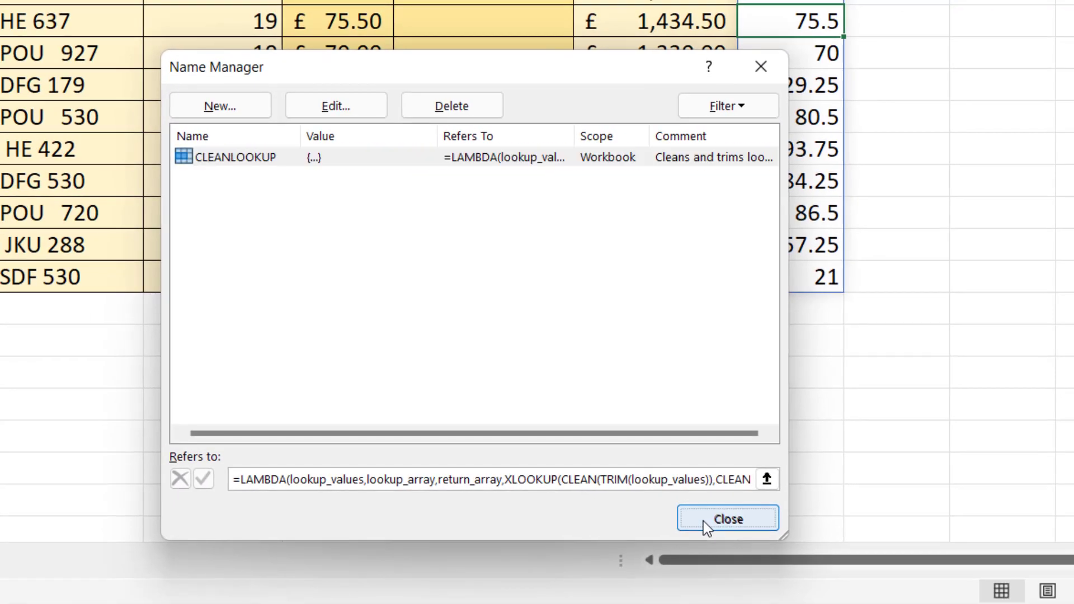
Start a CLEANLOOKUP formula in G2 using product codes D2:D11 as the lookup values.
left_click(928, 603)
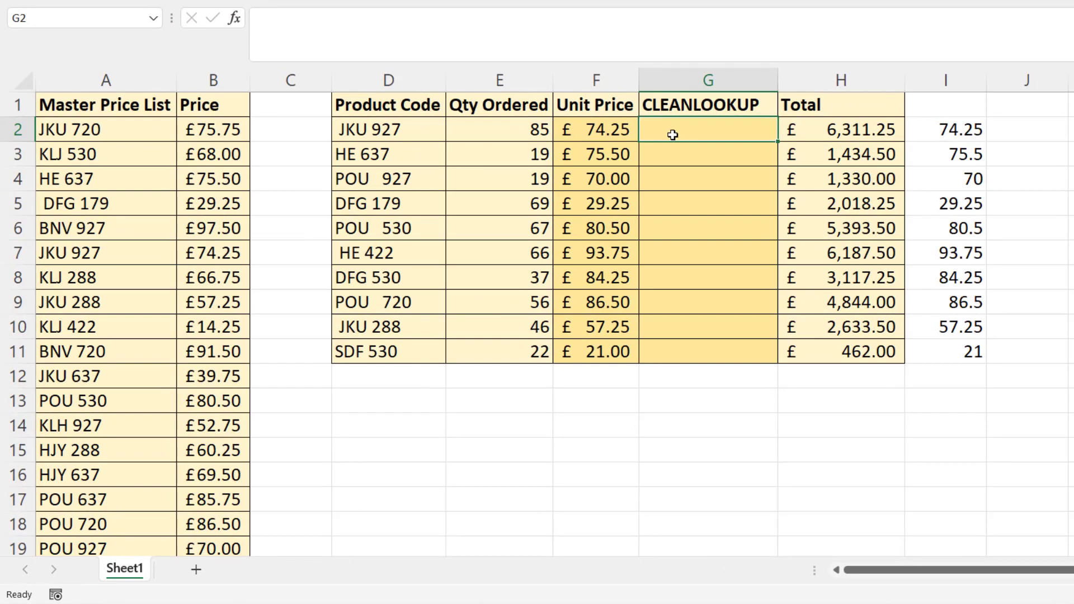
type("=c")
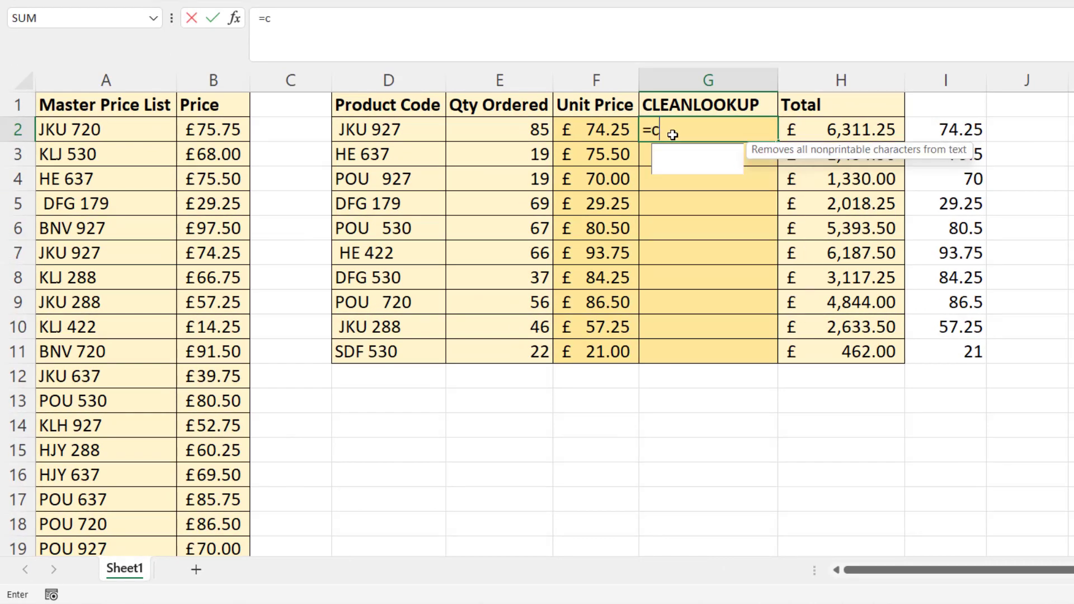
type("l")
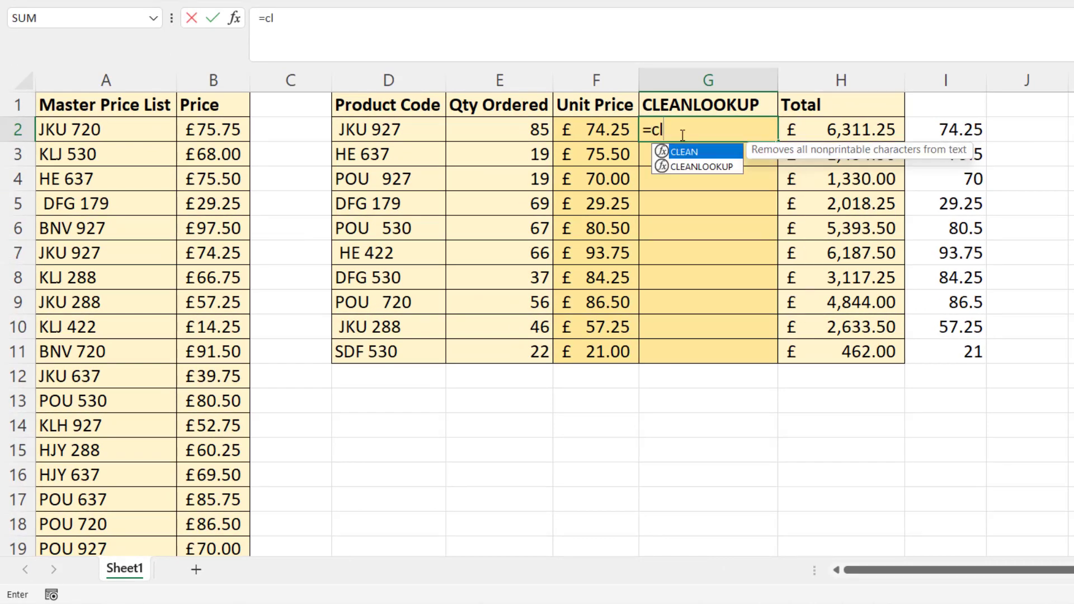
left_click(699, 167)
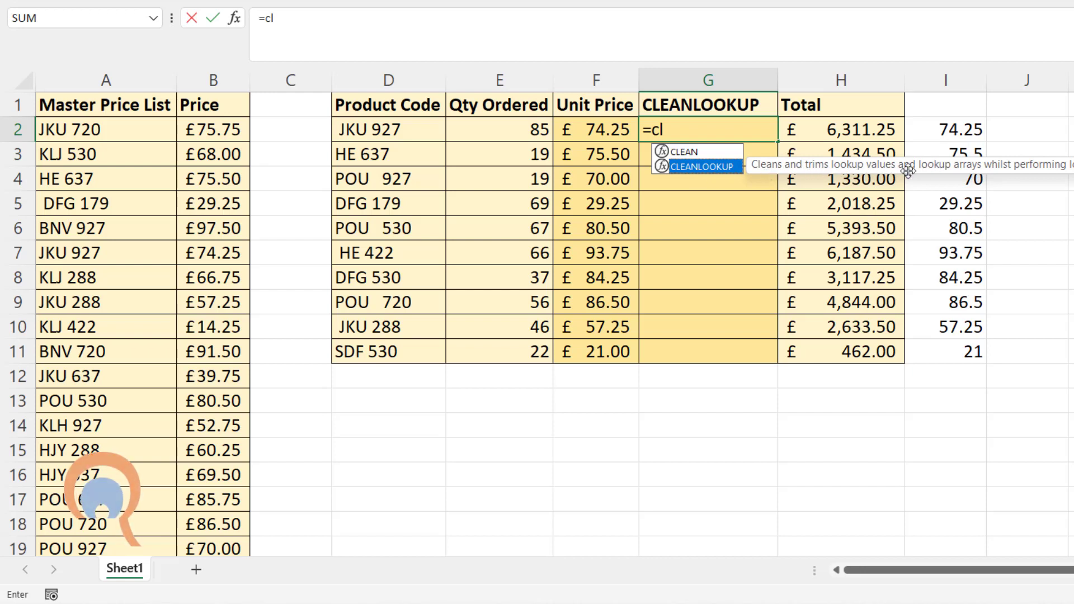
double_click(722, 167)
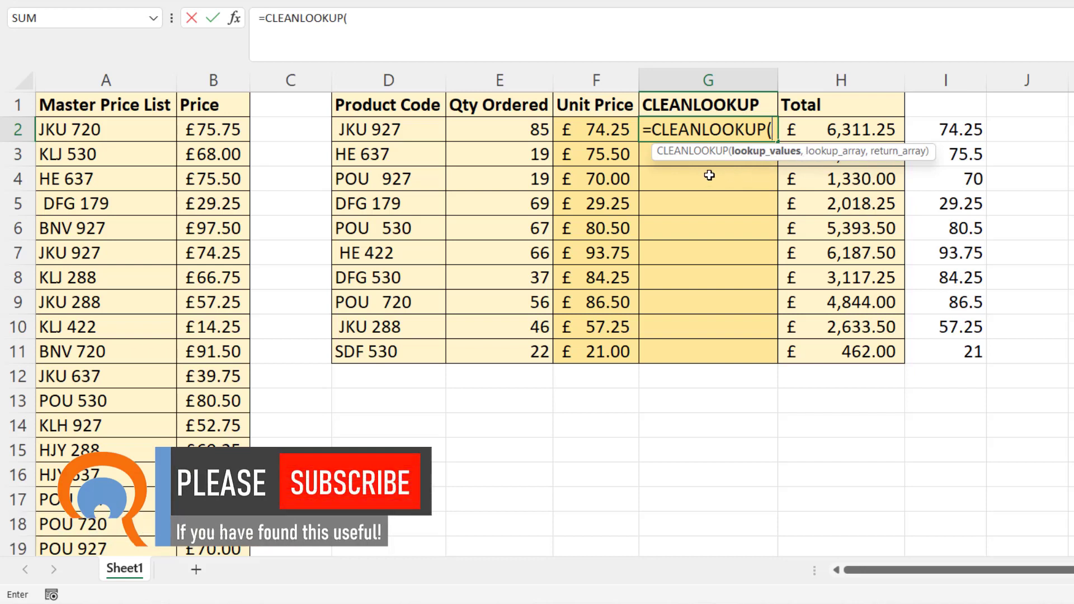
left_click_drag(414, 133, 390, 356)
Finish the formula with lookup array A2:A93 and return array B2:B93 so prices fill G2:G11.
type(",")
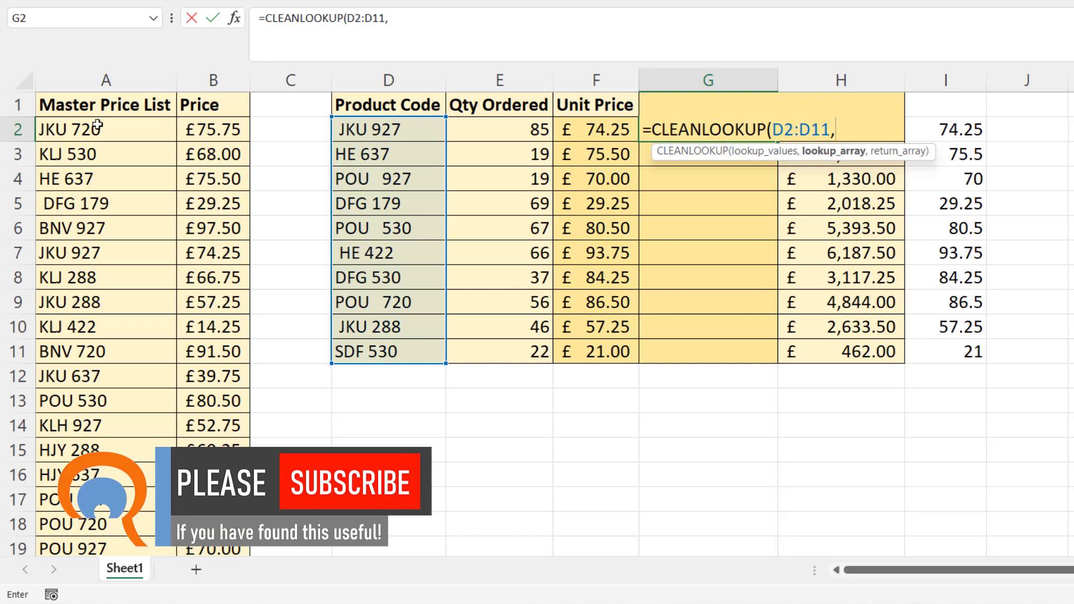
left_click(98, 129)
key("ctrl+shift+Down")
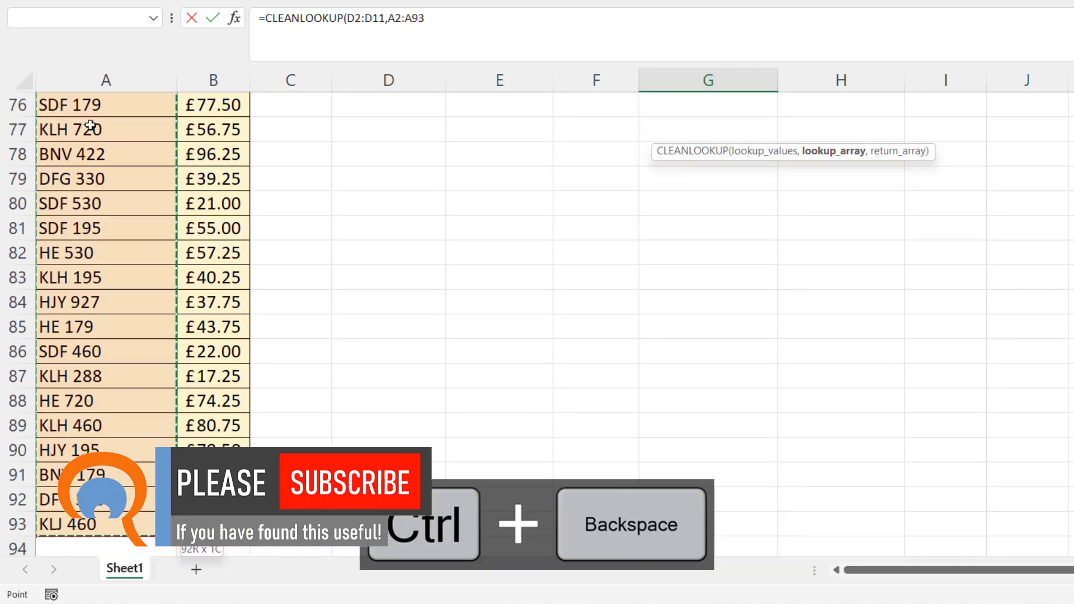
key("ctrl+BackSpace")
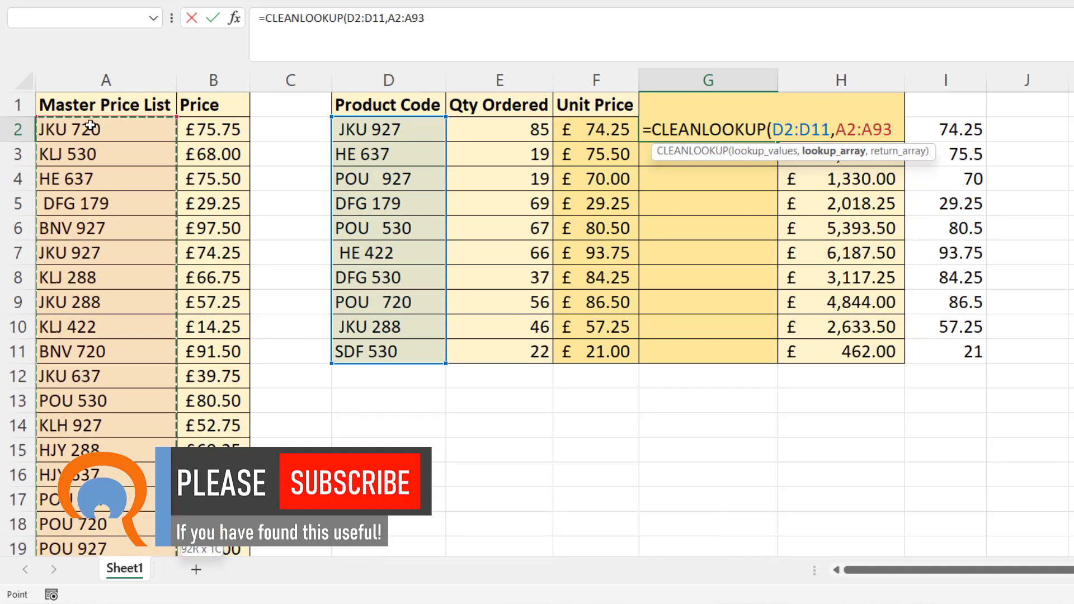
type(",")
left_click(213, 129)
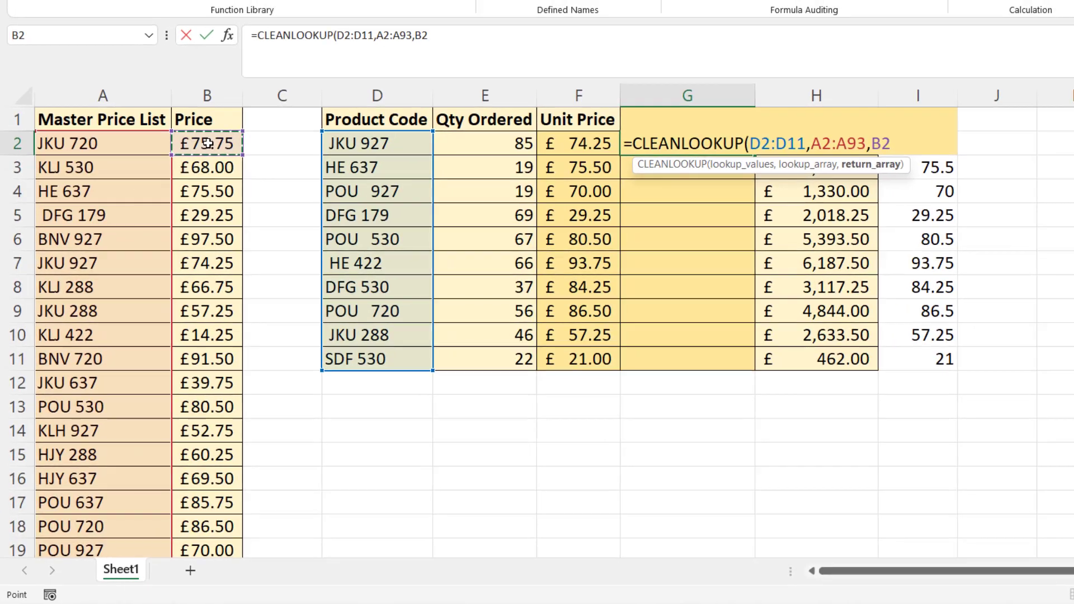
key("ctrl+shift+Down")
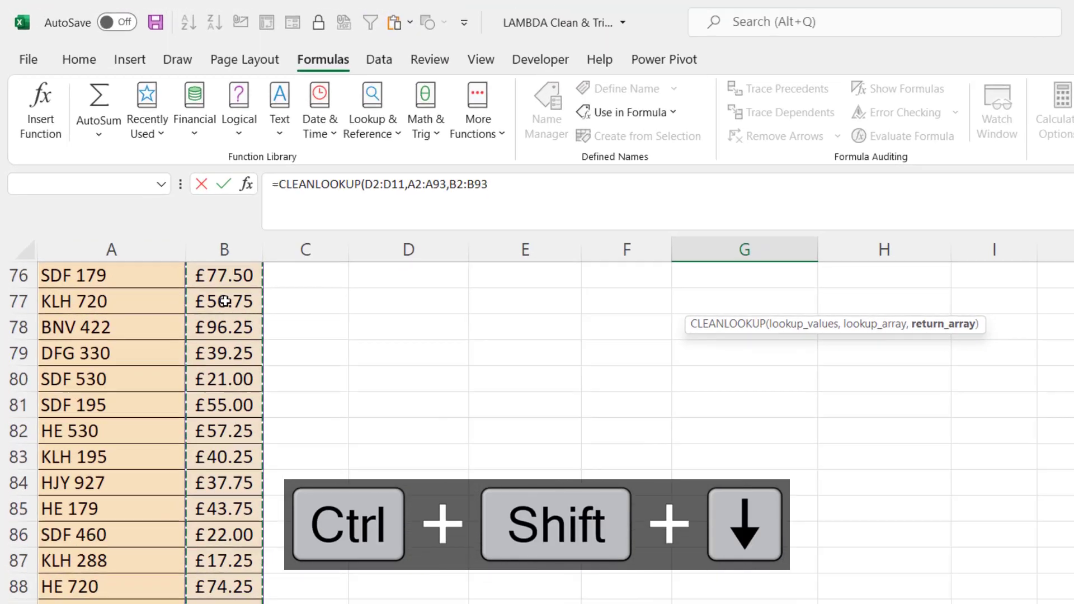
type(")")
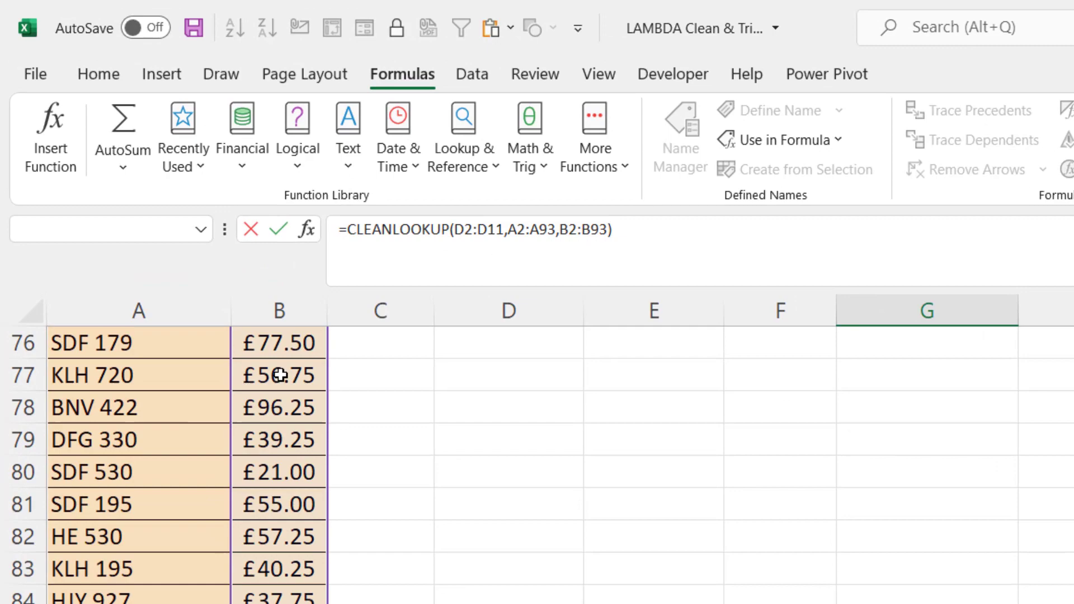
key("Return")
scroll(947, 388, "up", 1)
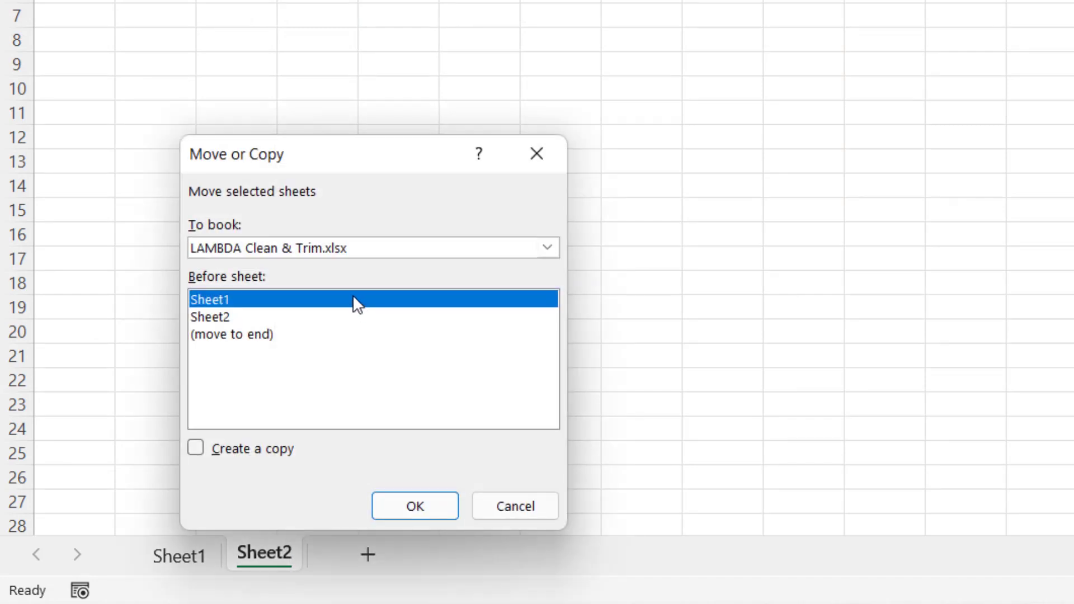
Move Sheet2 into a new workbook.
left_click(312, 247)
left_click(254, 263)
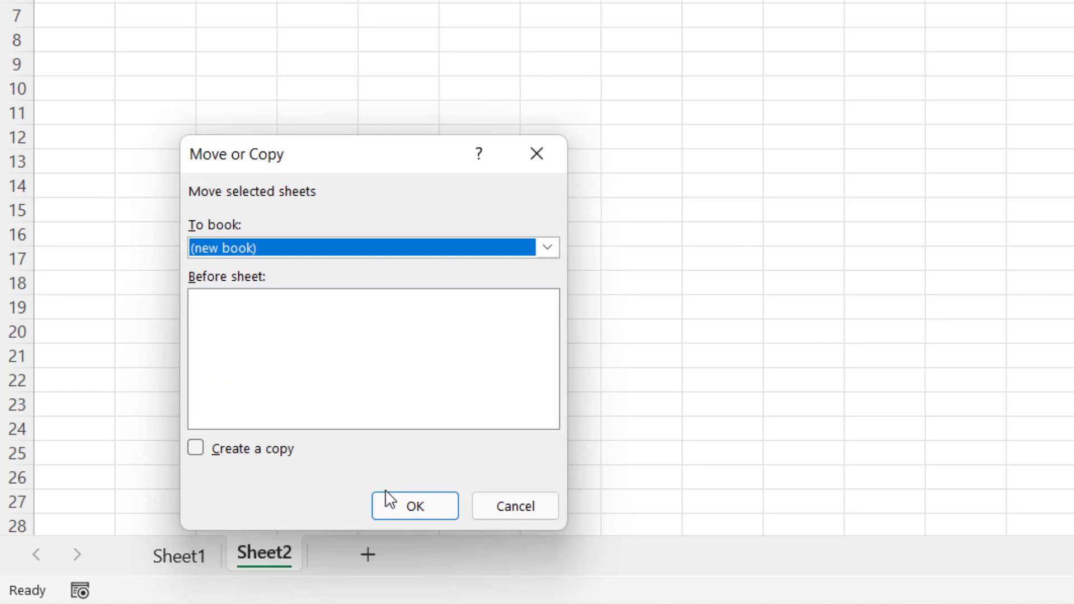
left_click(424, 512)
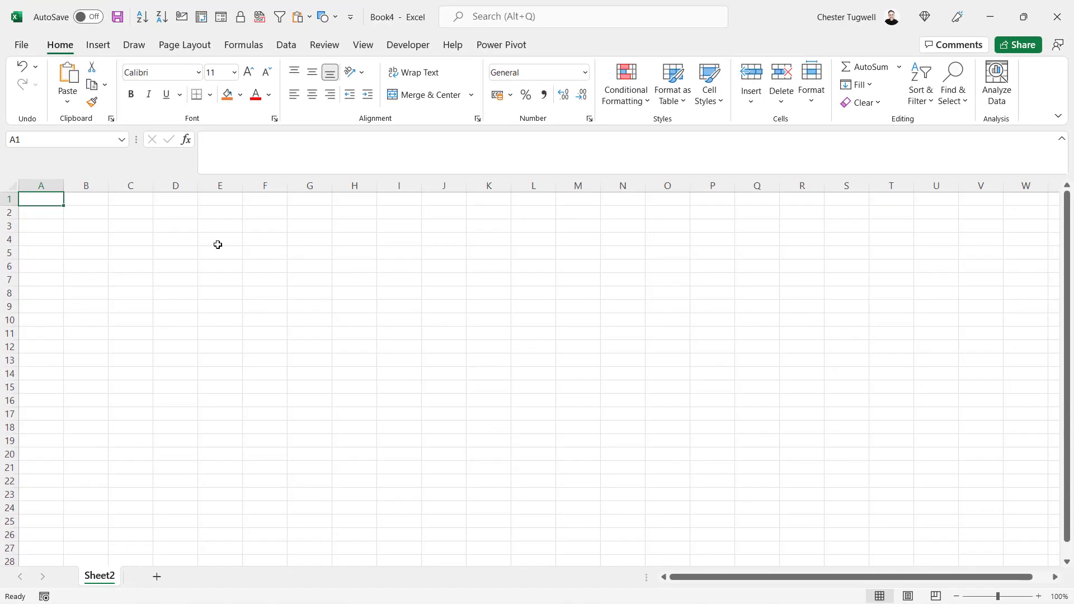
Type =cle in E4 to confirm CLEANLOOKUP is suggested, then dismiss it.
left_click(287, 133)
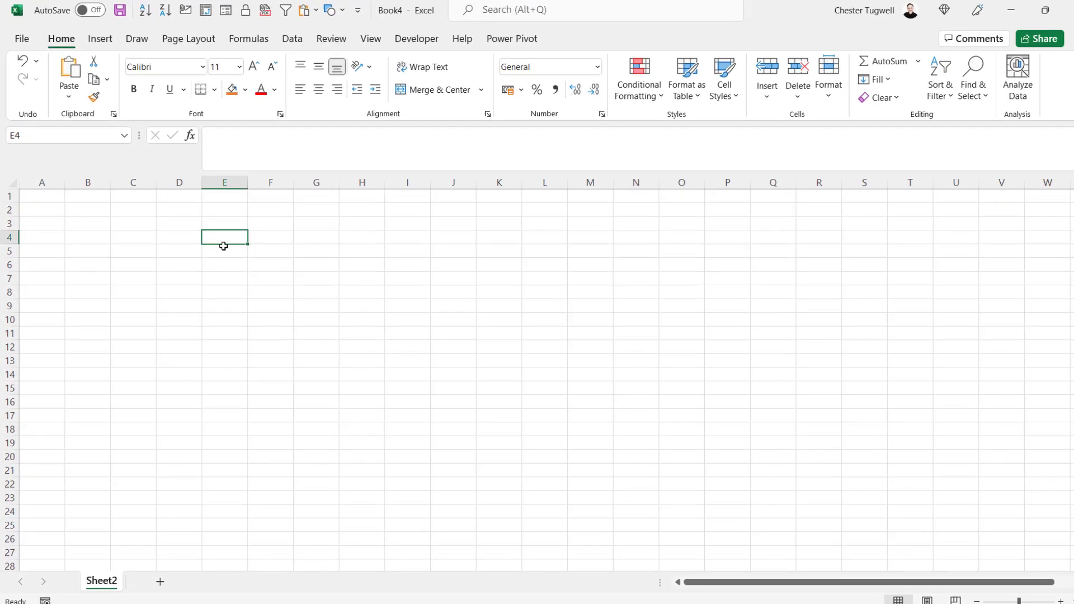
type("=cle")
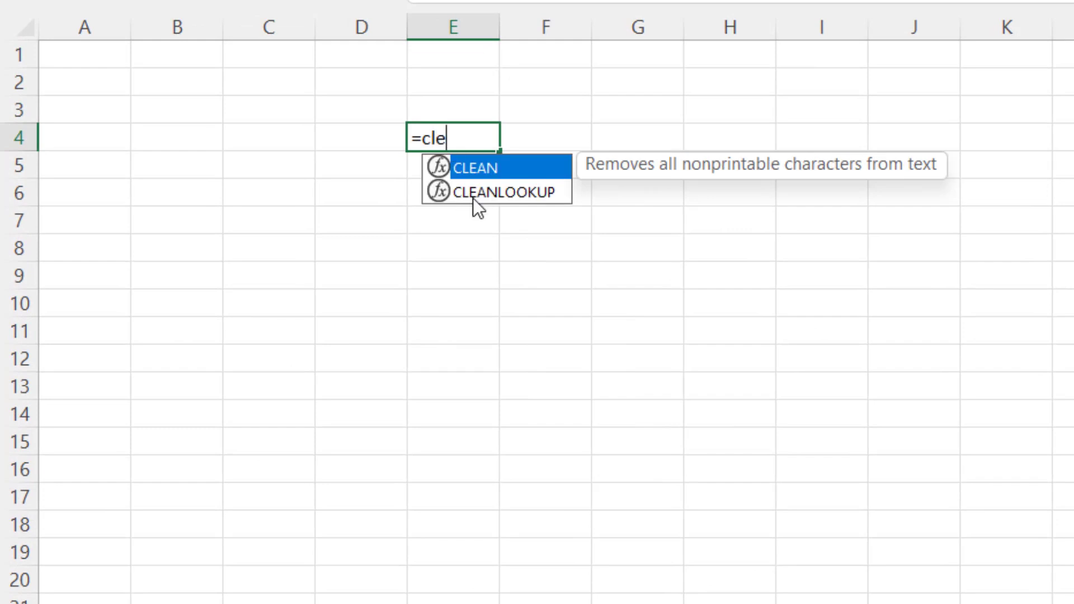
key("Escape")
key("Escape")
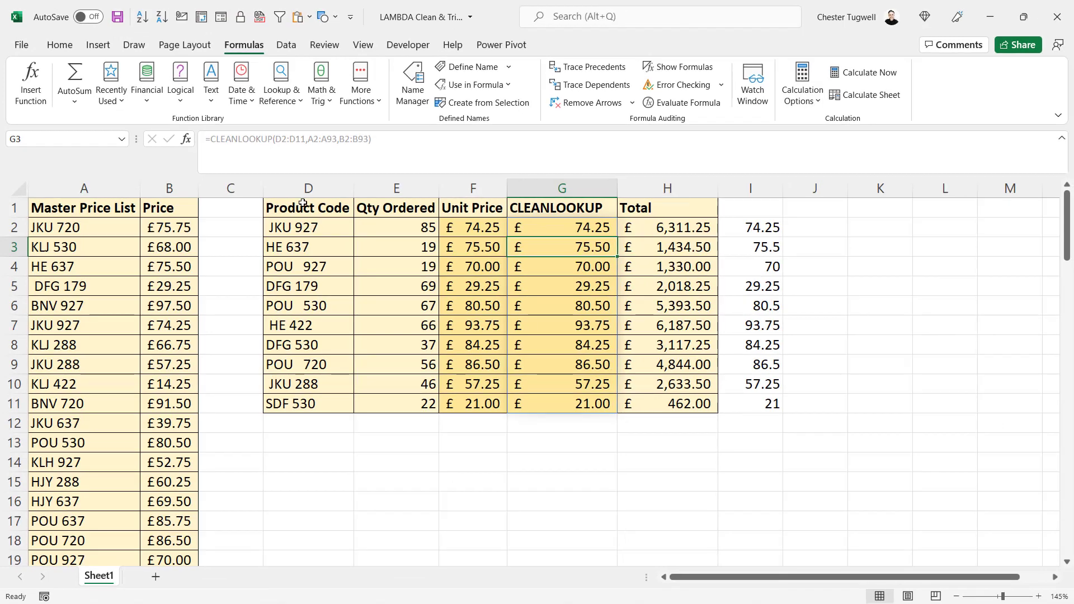
Copy the order table D1:H11 into a new blank workbook and type =cl to find CLEANLOOKUP.
left_click_drag(302, 205, 704, 406)
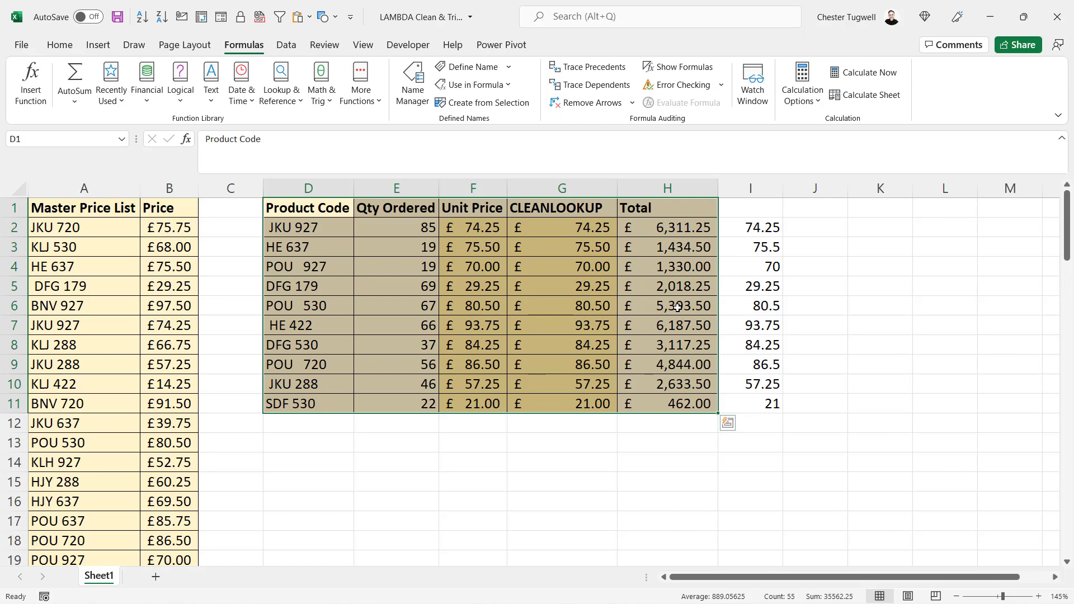
key("ctrl+c")
key("ctrl+n")
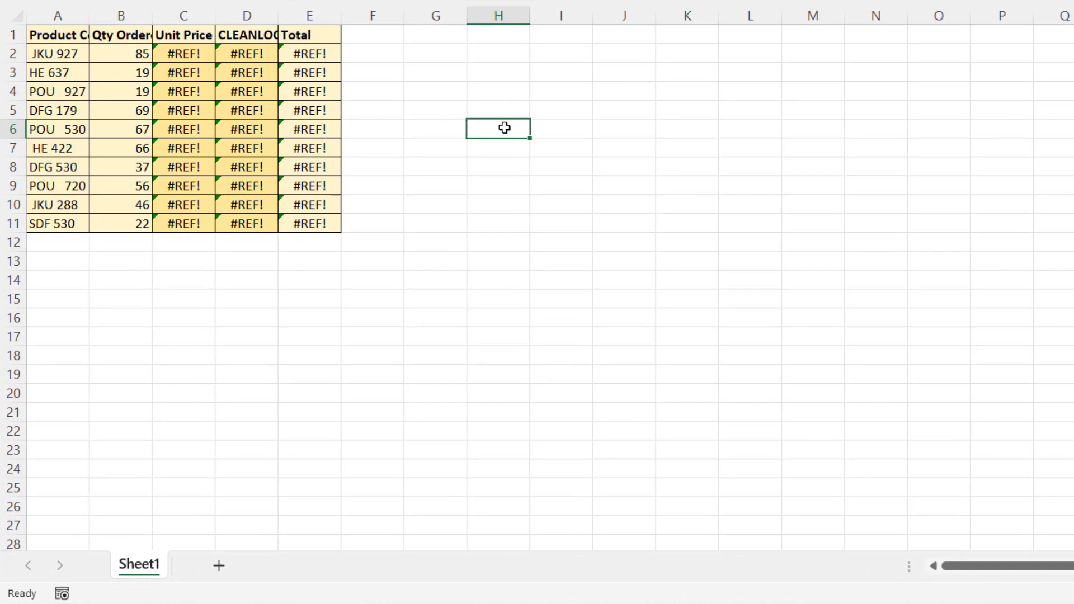
type("=cl")
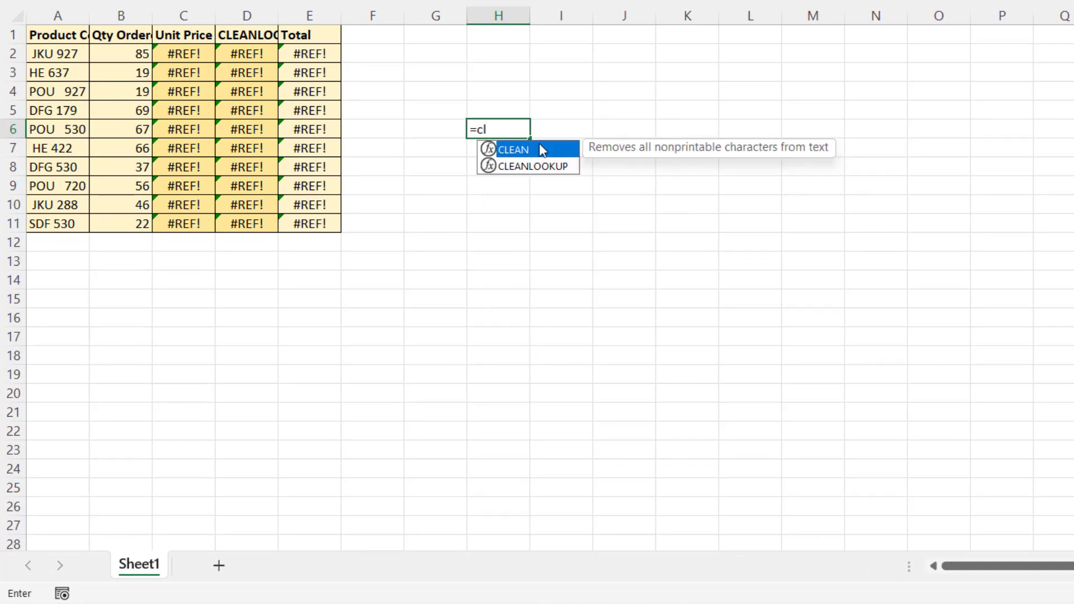